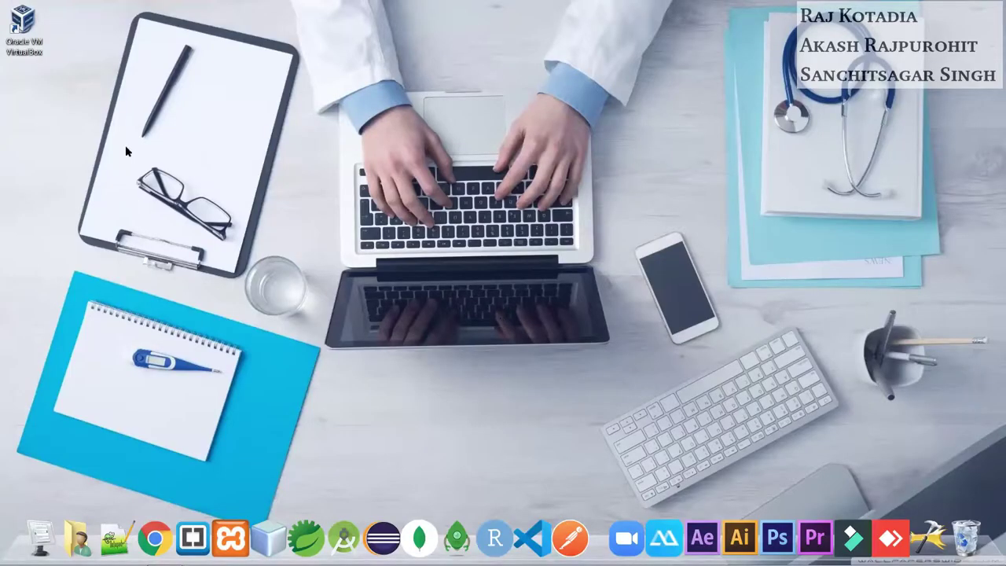
Step: Launch VirtualBox and start the MQTT Implementation virtual machine
double_click(29, 42)
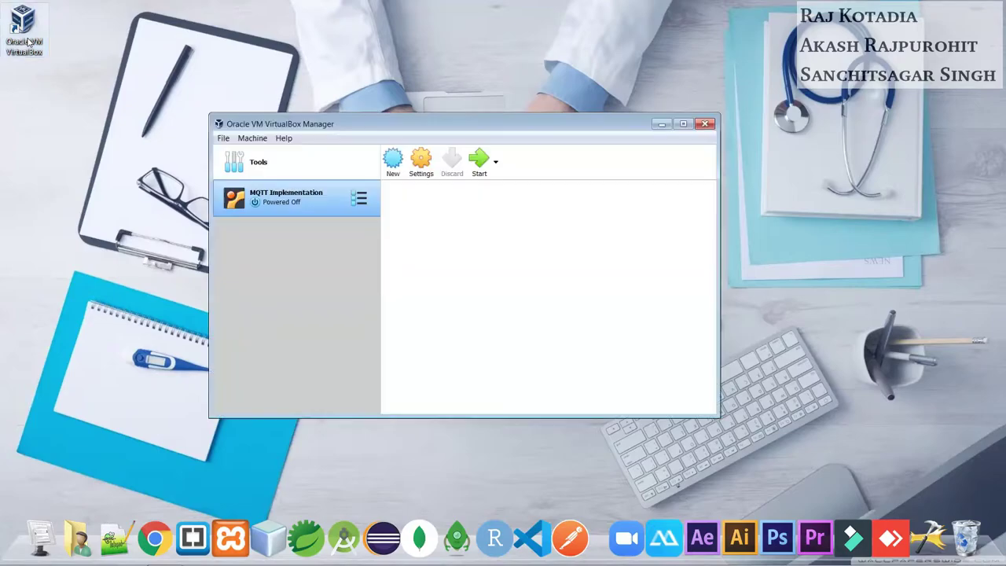
click(477, 165)
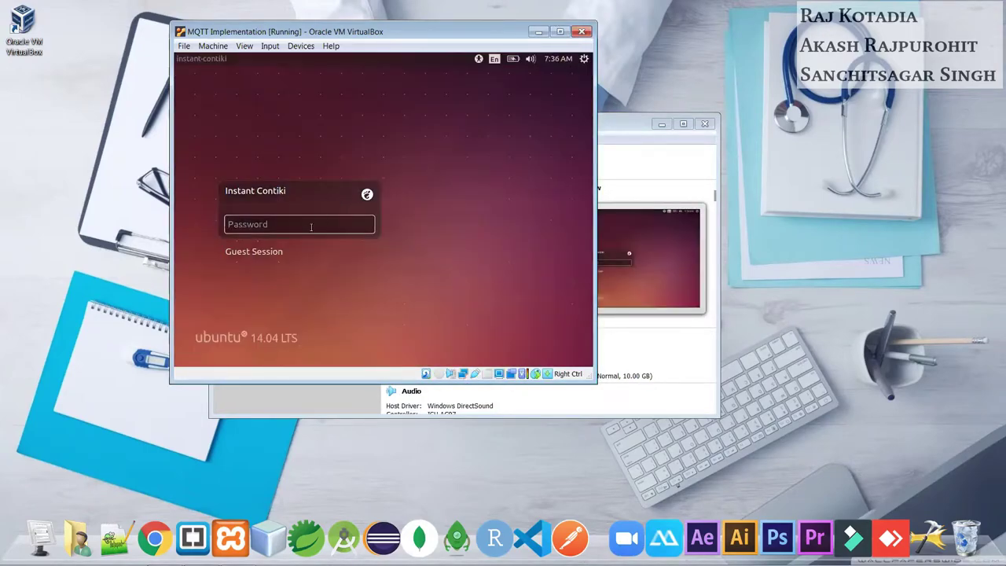
Step: Close the VirtualBox manager, log in to Ubuntu with the account password, and maximize the VM
click(705, 123)
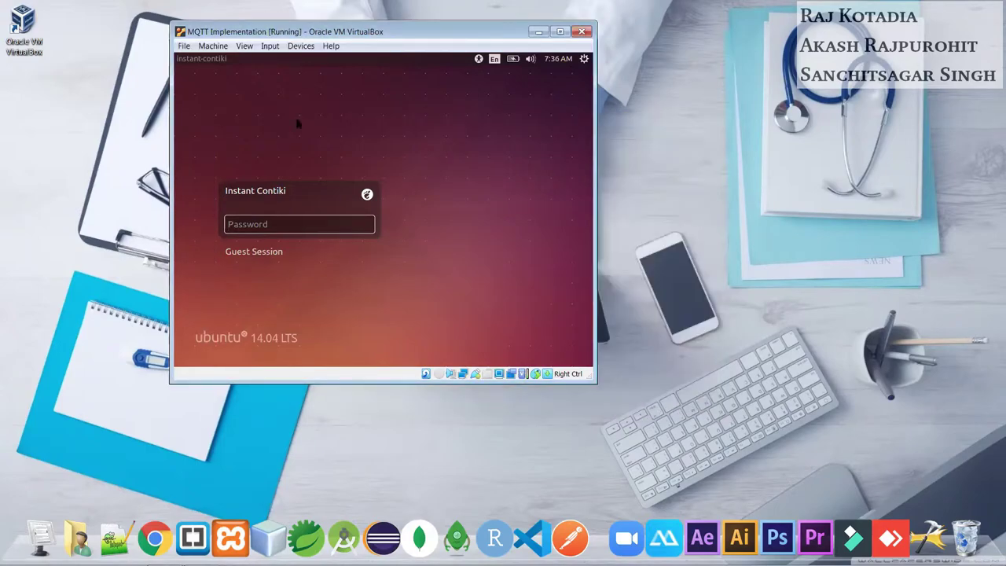
drag(326, 38, 449, 101)
text(user)
key(Return)
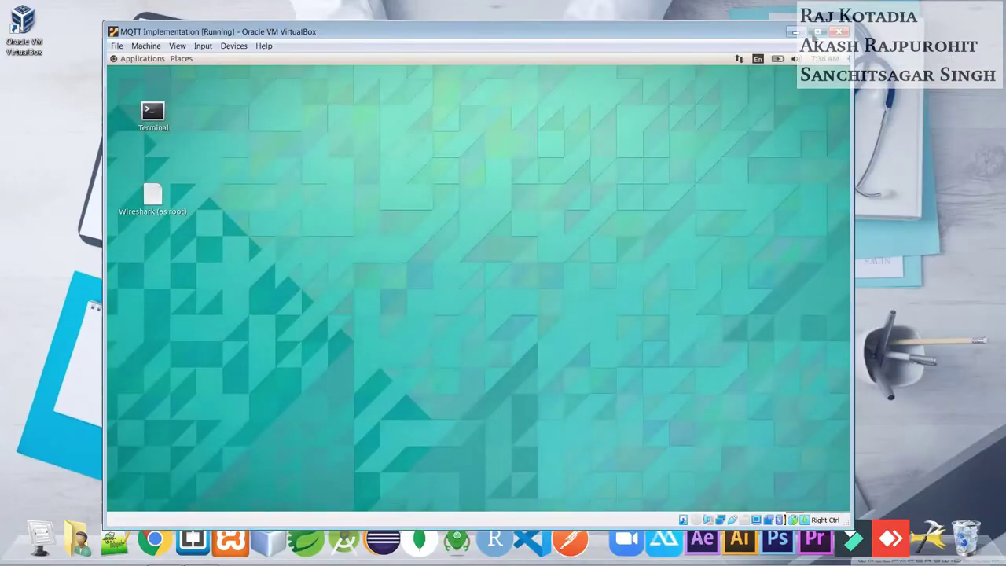
double_click(688, 24)
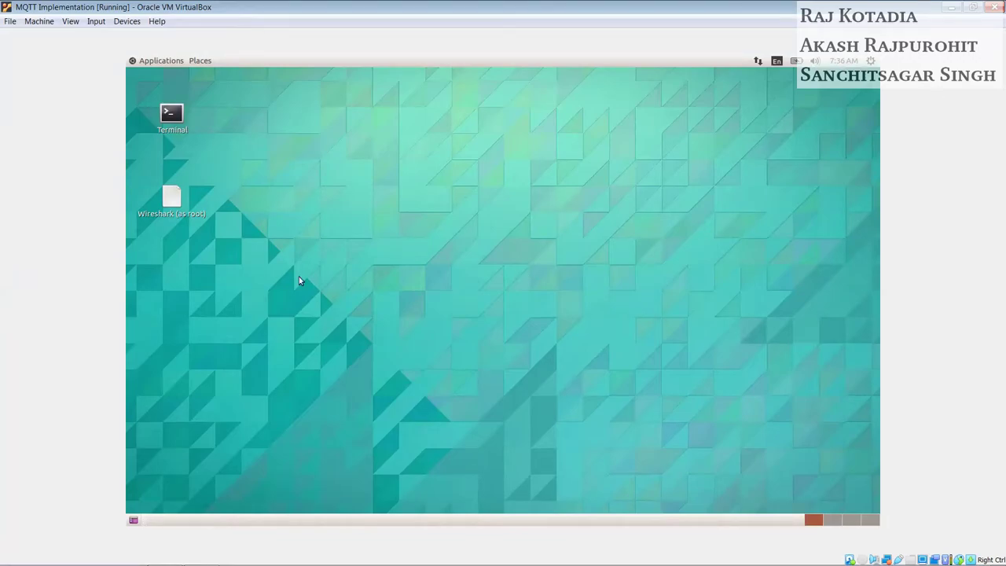
Step: In a terminal, change into ~/contiki/tools/cooja and run 'ant run' to launch Cooja
double_click(171, 115)
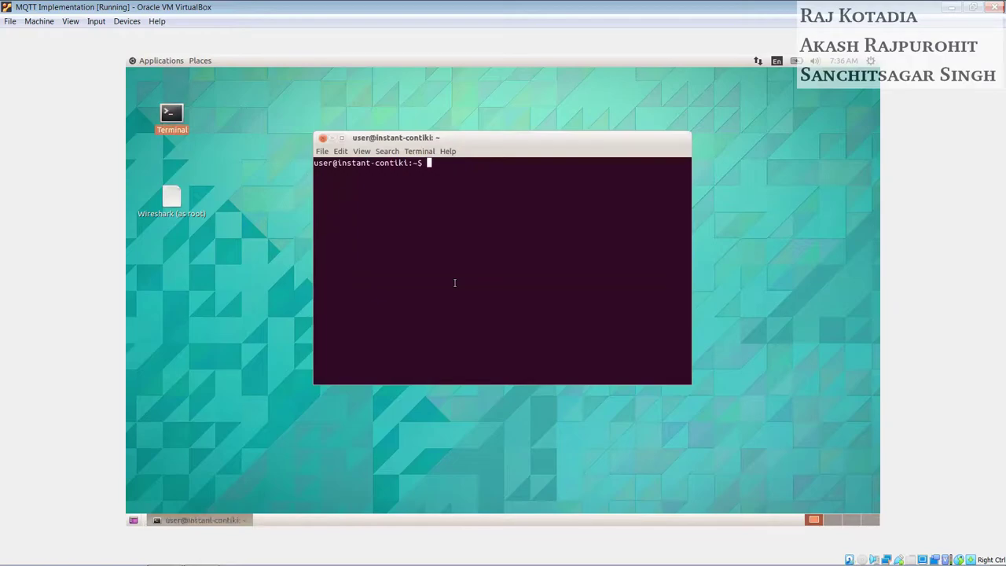
text(cd contiki)
key(Return)
text(cd tools/)
key(Return)
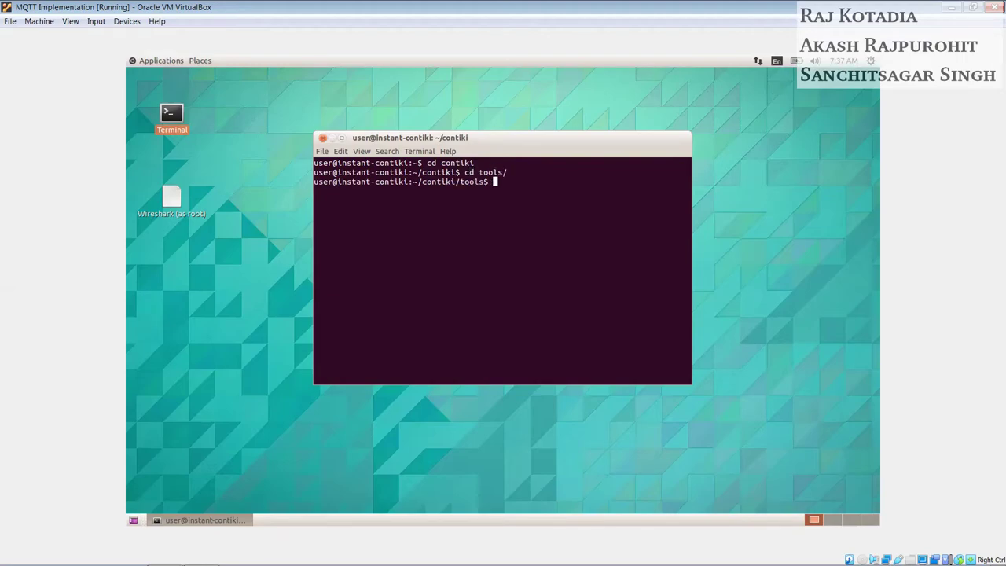
text(c)
text(d cooja/)
key(Return)
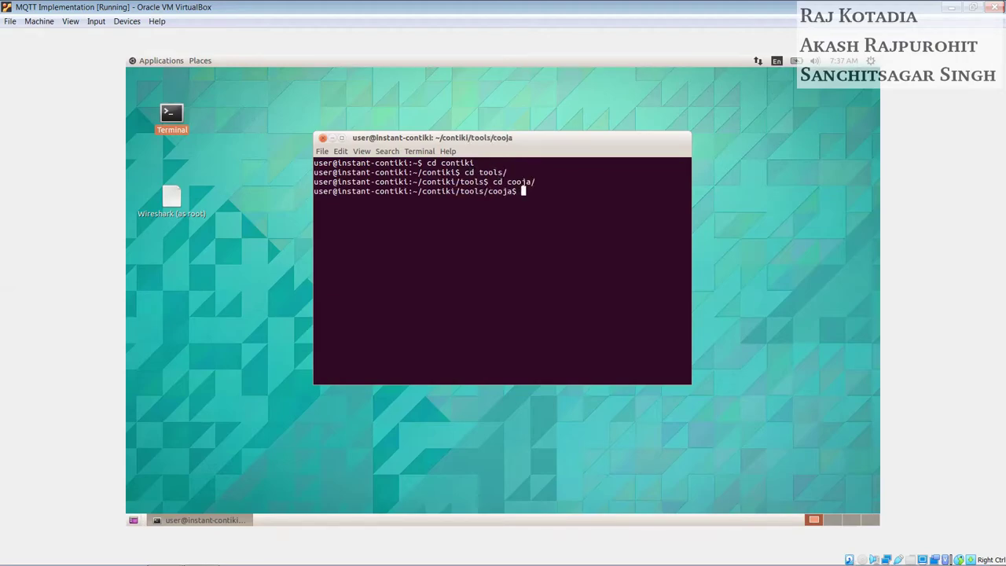
text(ant run)
key(Return)
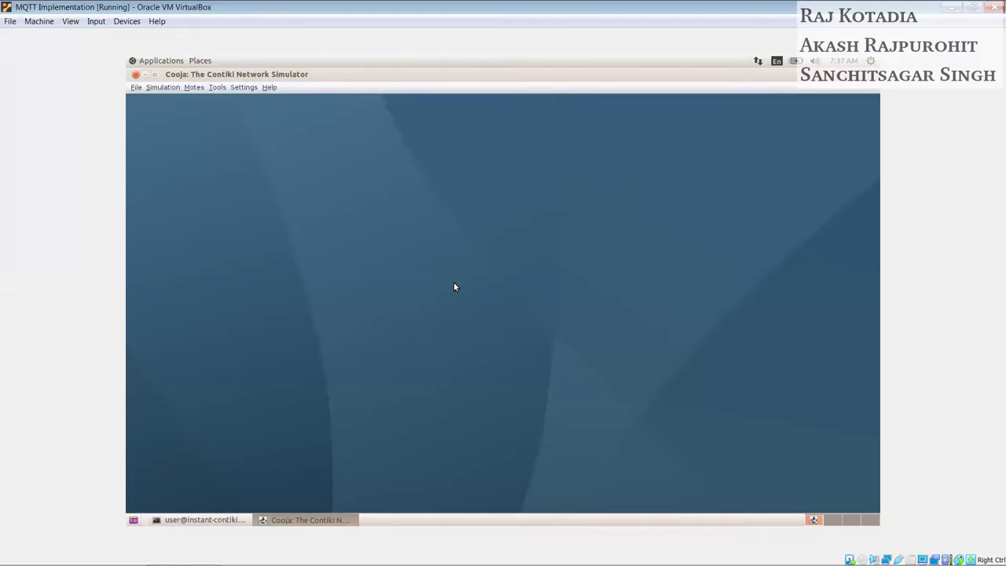
Step: Create a new Cooja simulation named 'MQTT Demo'
click(206, 520)
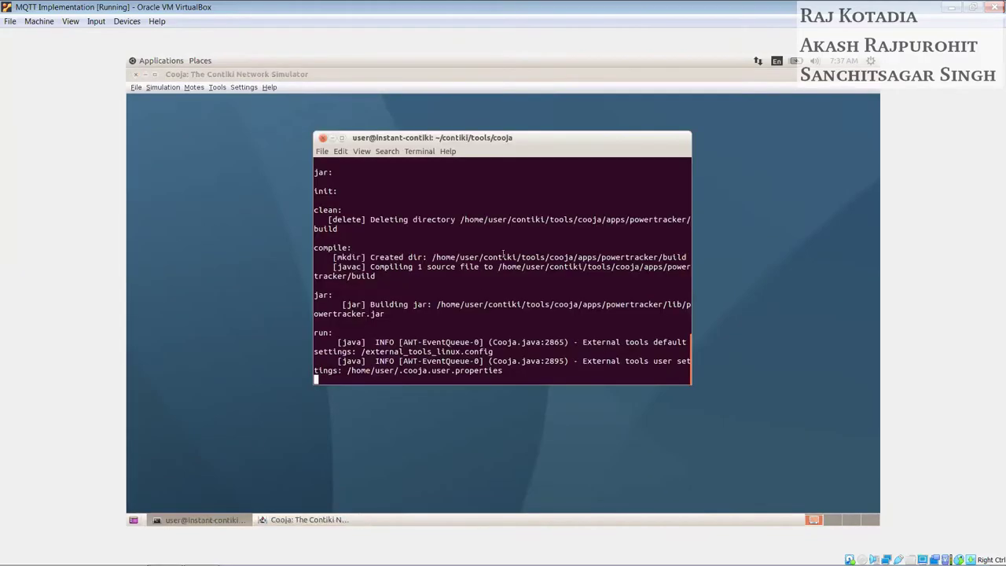
click(331, 138)
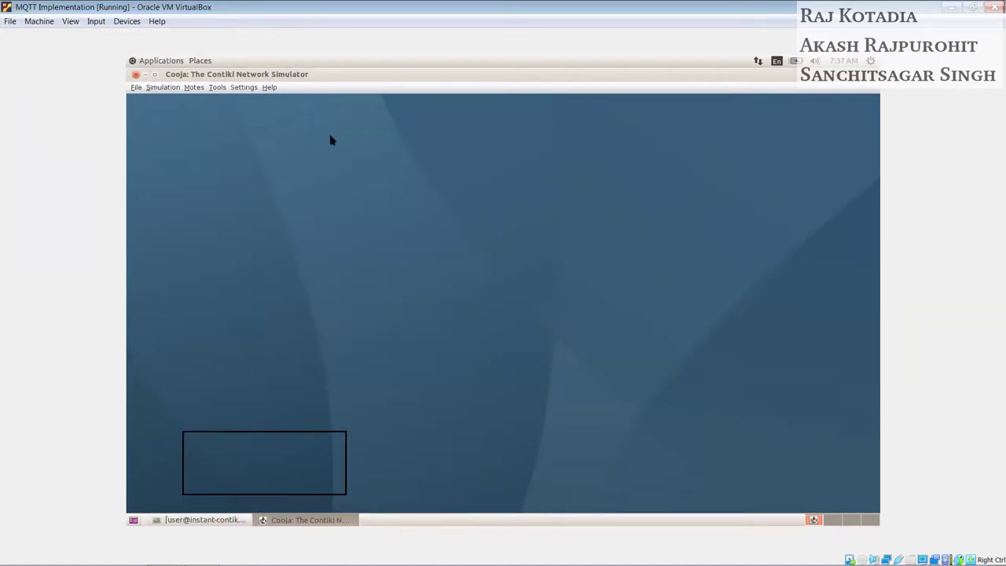
click(135, 87)
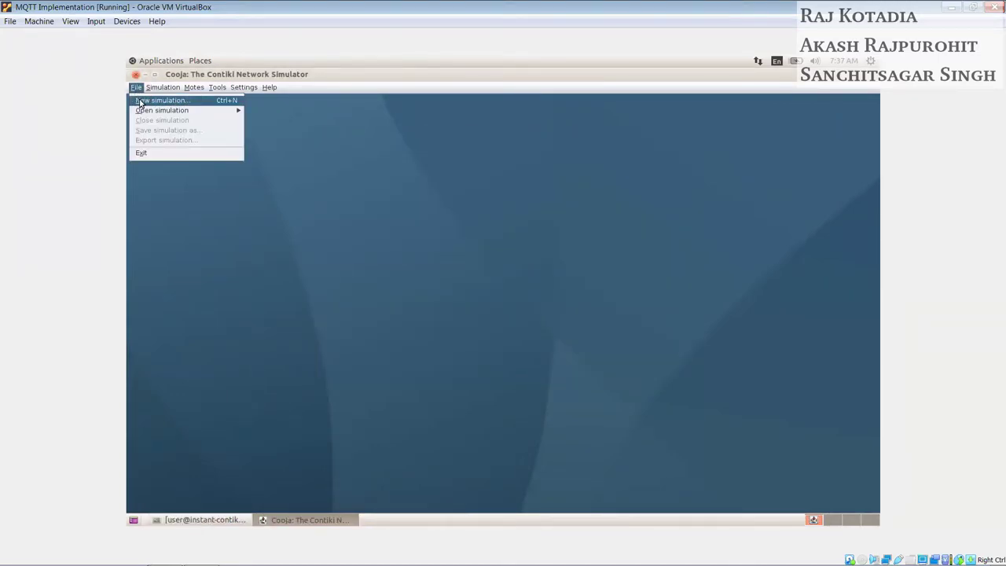
click(140, 99)
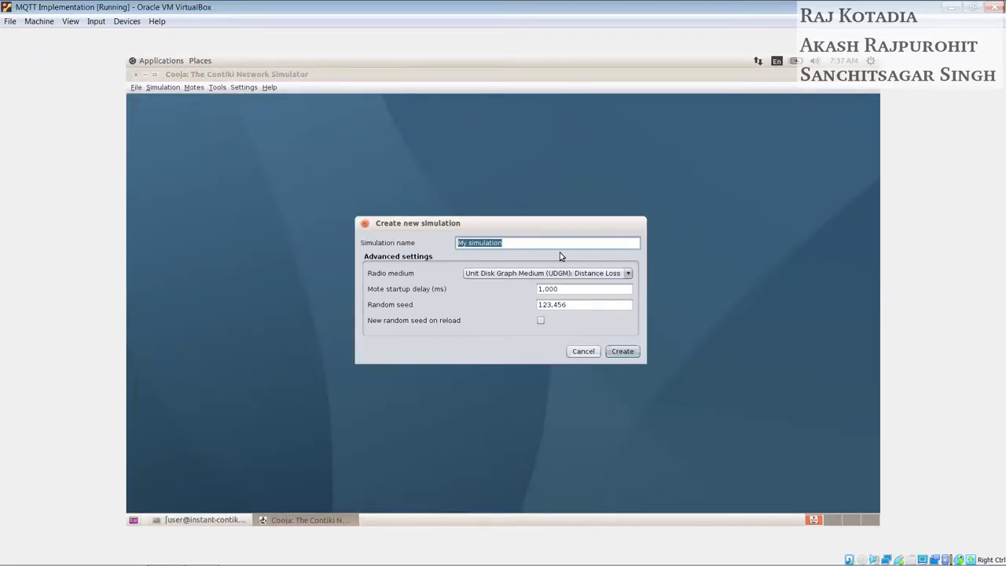
text(MQTT Demo)
click(621, 351)
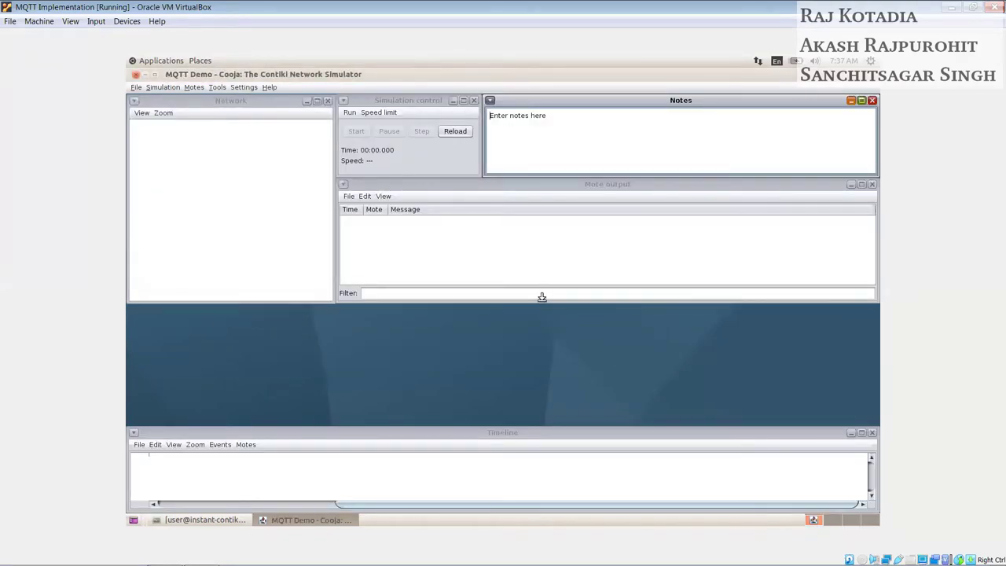
Step: Make the Mote output and Network panels taller
click(541, 300)
drag(542, 297, 542, 423)
drag(239, 301, 236, 423)
click(381, 312)
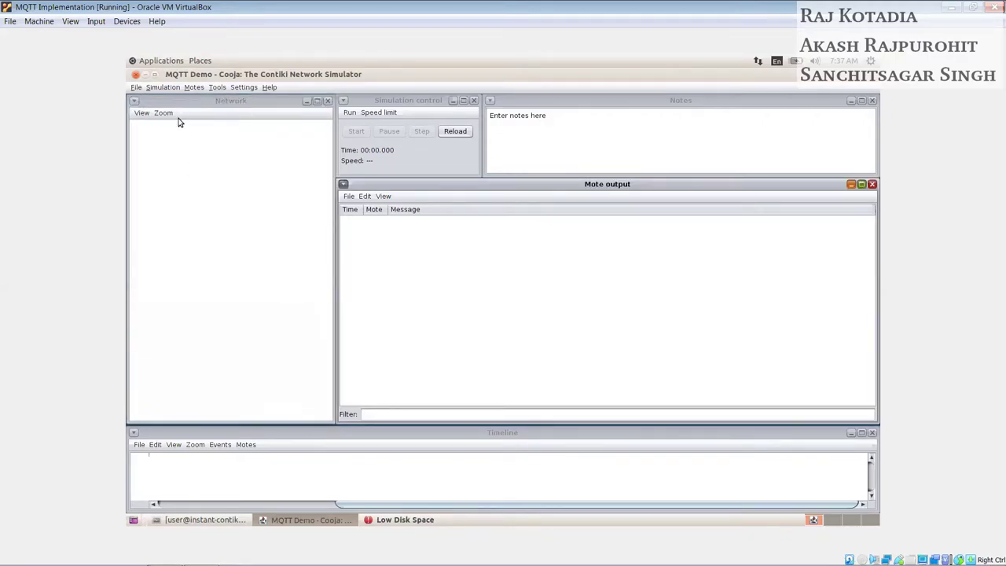
Step: Start a new Sky mote type with the description 'Border Router'
click(194, 87)
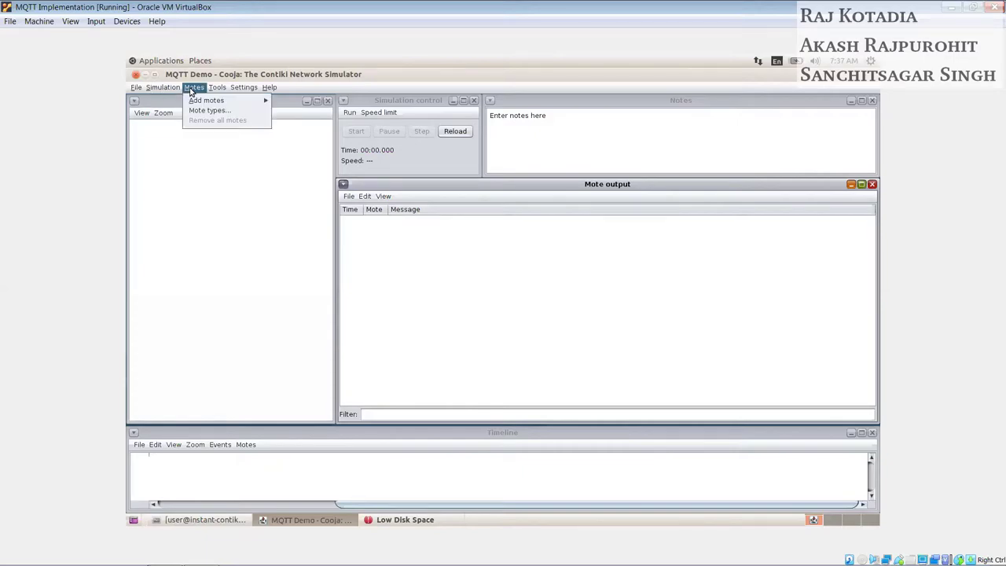
mouse_move(194, 102)
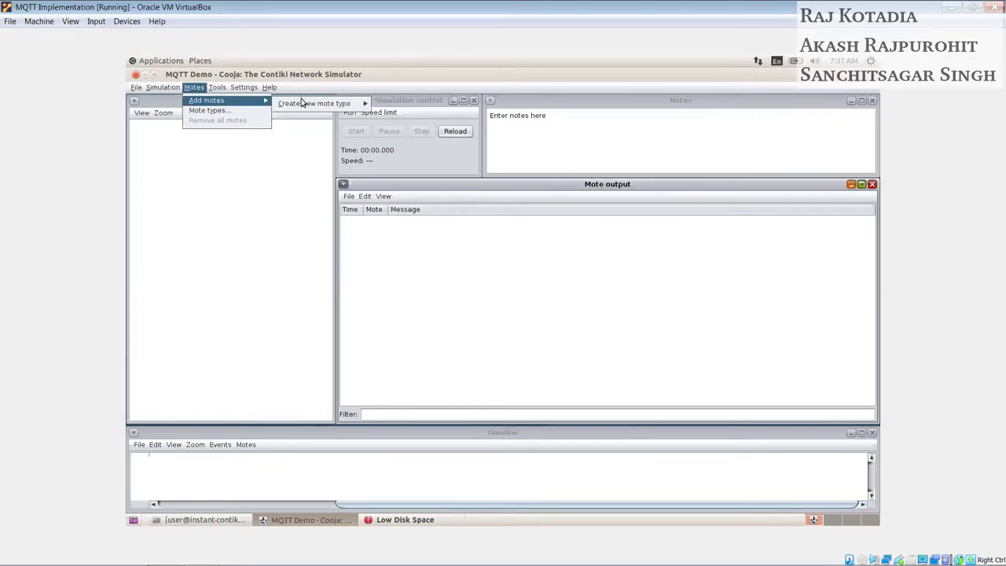
mouse_move(302, 103)
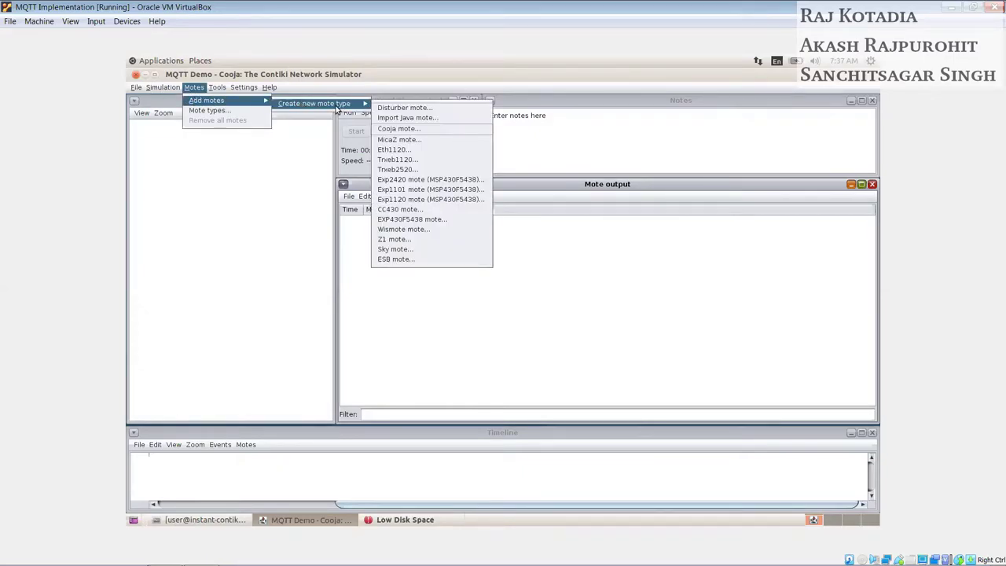
click(400, 250)
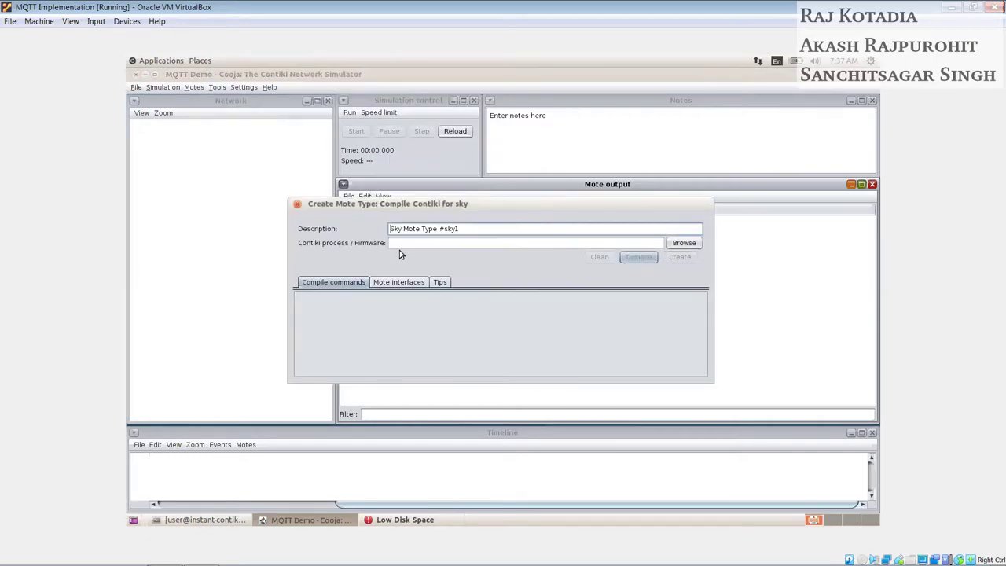
double_click(472, 229)
triple_click(472, 229)
text(Border Router)
Step: Use examples/ipv6/rpl-border-router/border-router.c as firmware, compile it, and create the mote type
click(682, 242)
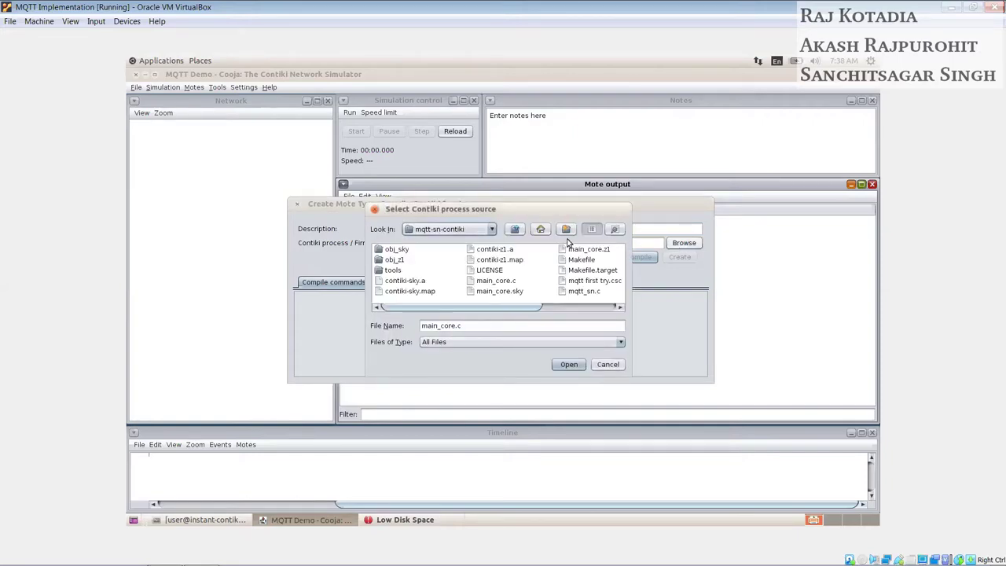
click(515, 229)
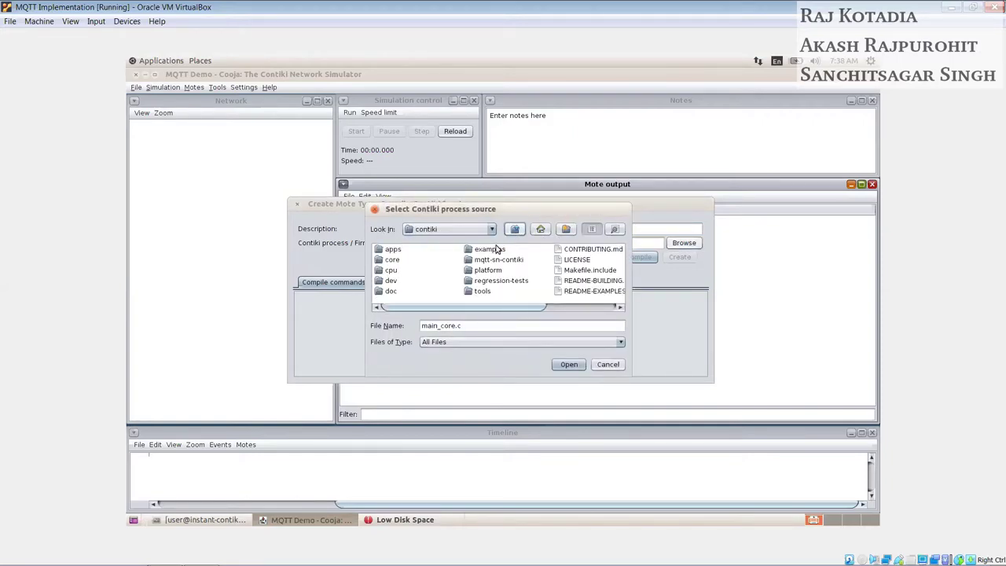
double_click(491, 249)
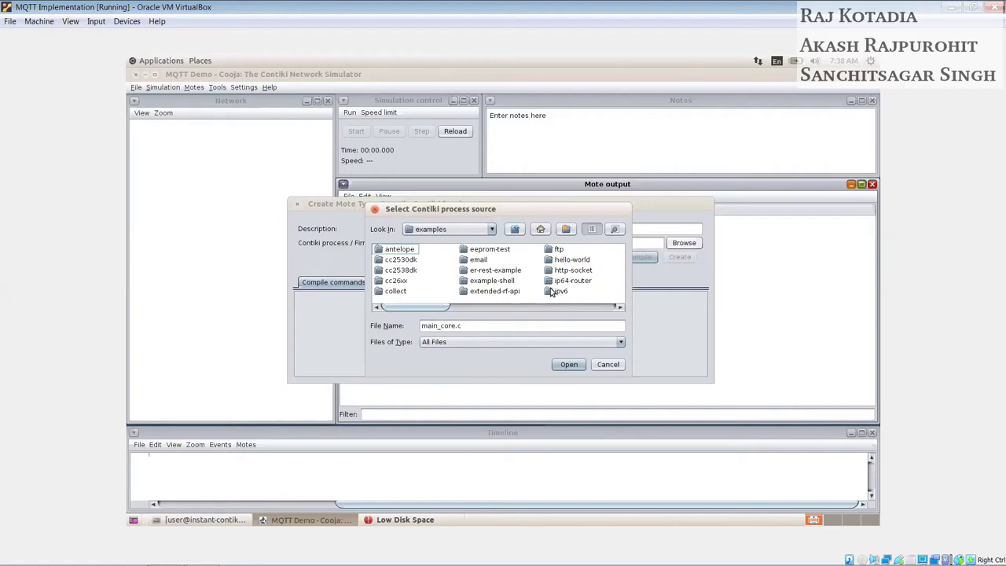
double_click(554, 291)
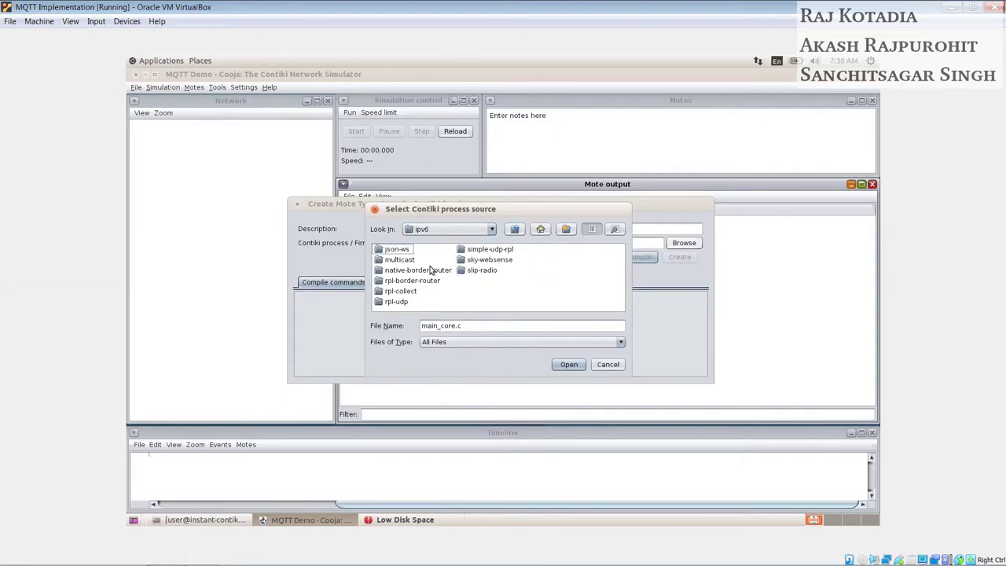
double_click(410, 280)
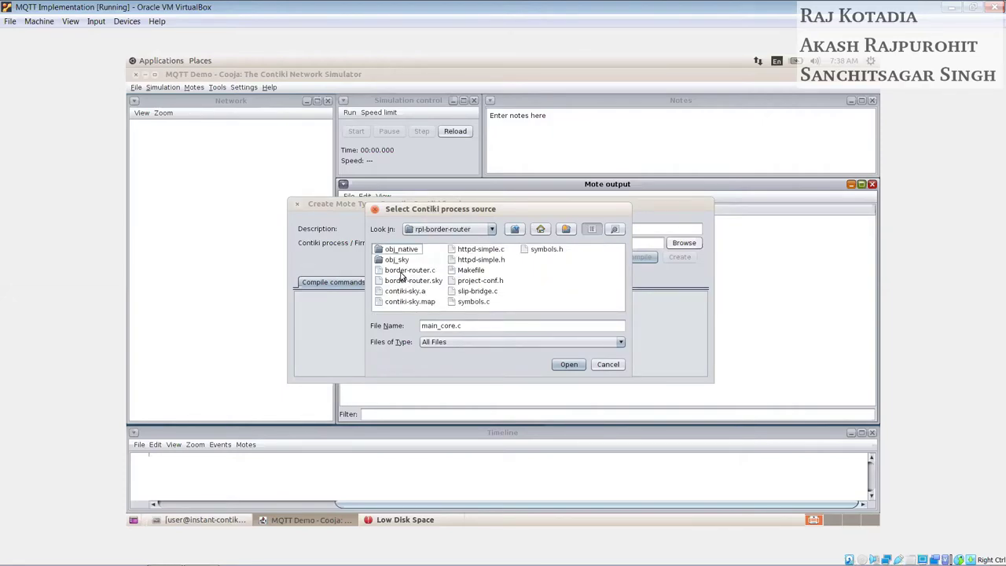
click(405, 271)
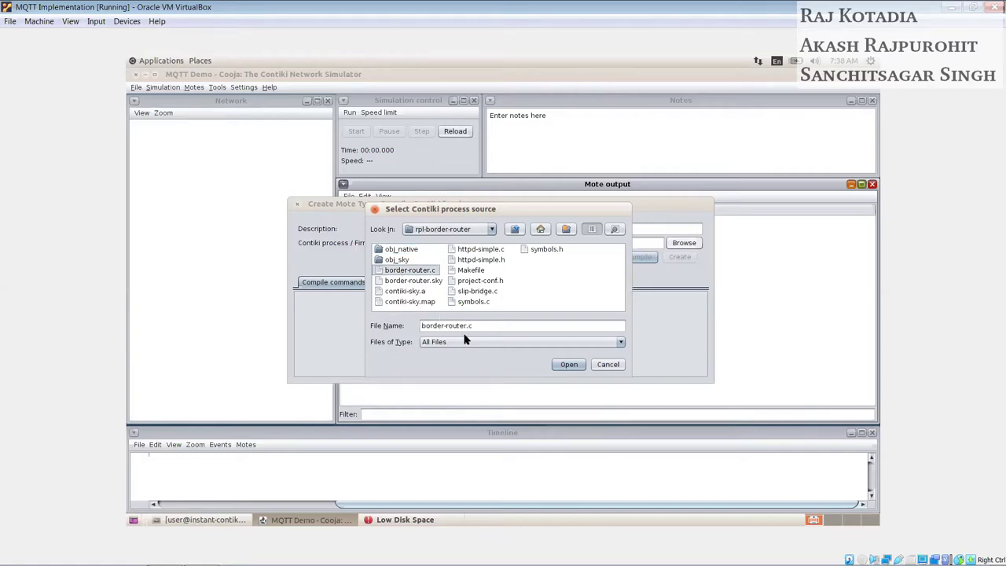
click(563, 367)
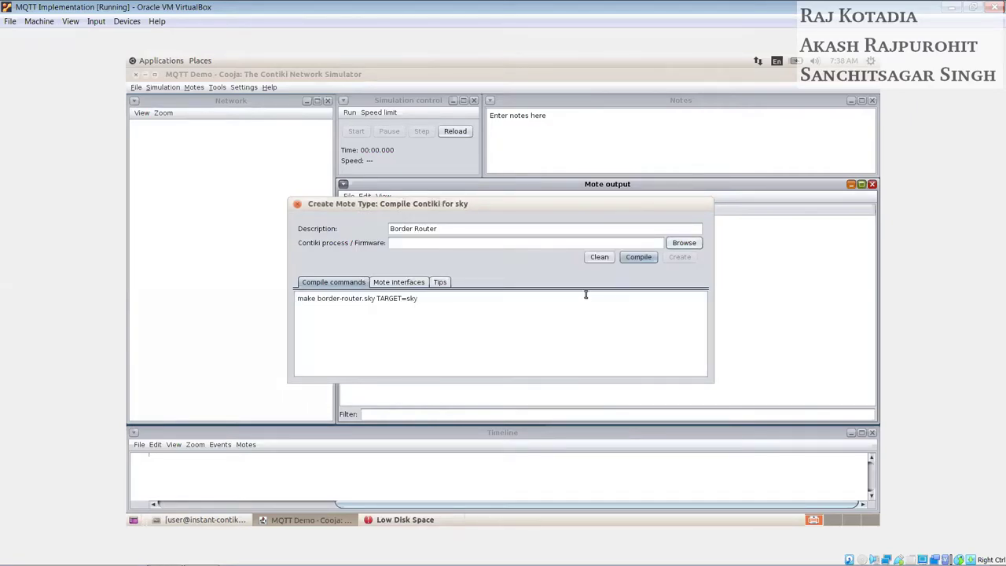
click(630, 259)
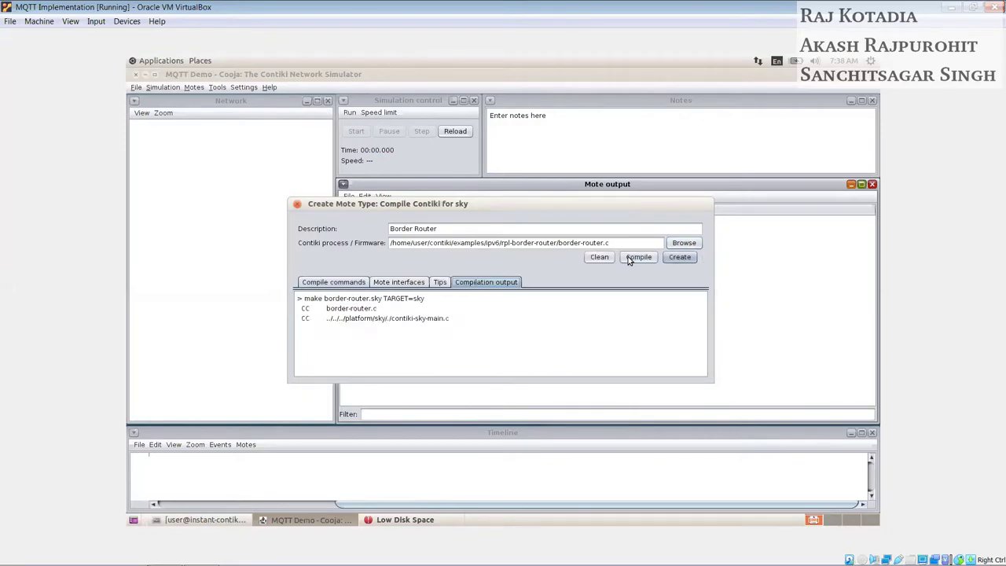
click(672, 263)
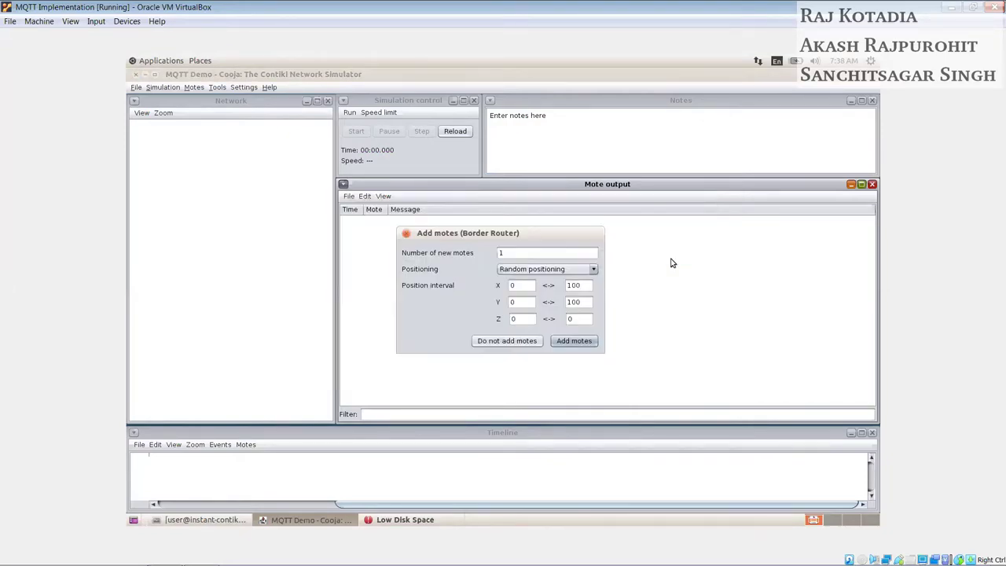
Step: Add one Border Router mote and show mote IDs, addresses and radio traffic in the Network view
click(584, 342)
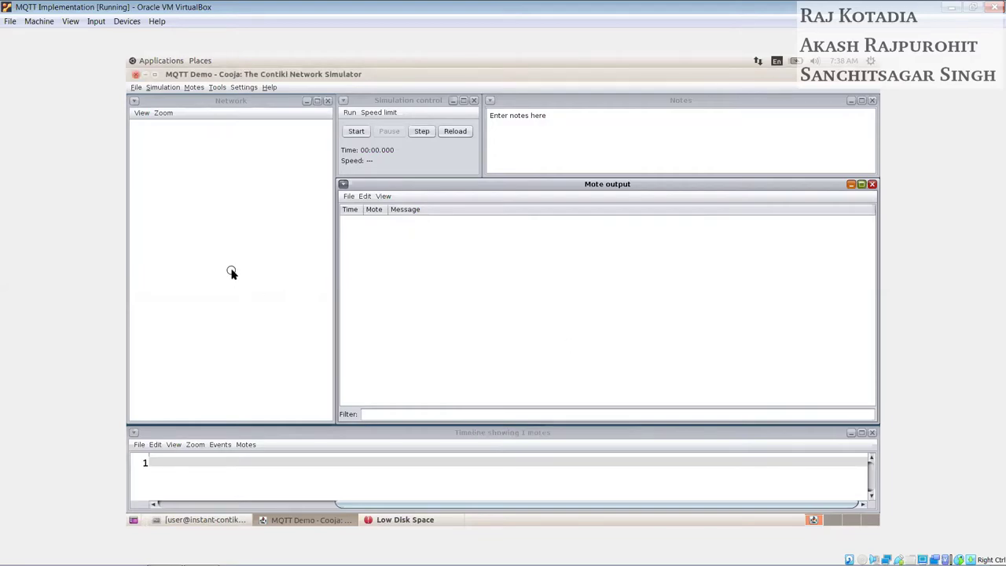
click(139, 114)
click(145, 135)
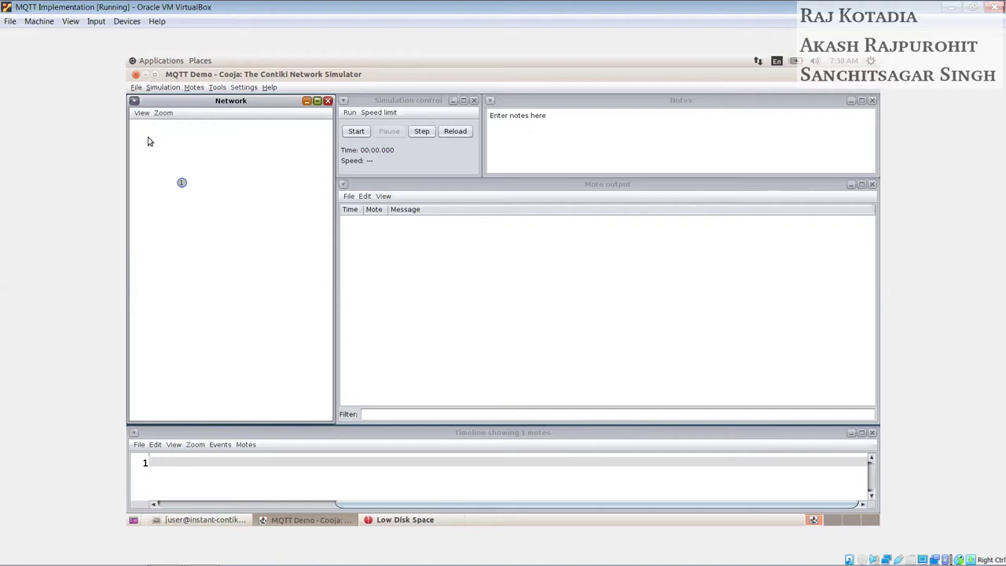
click(140, 115)
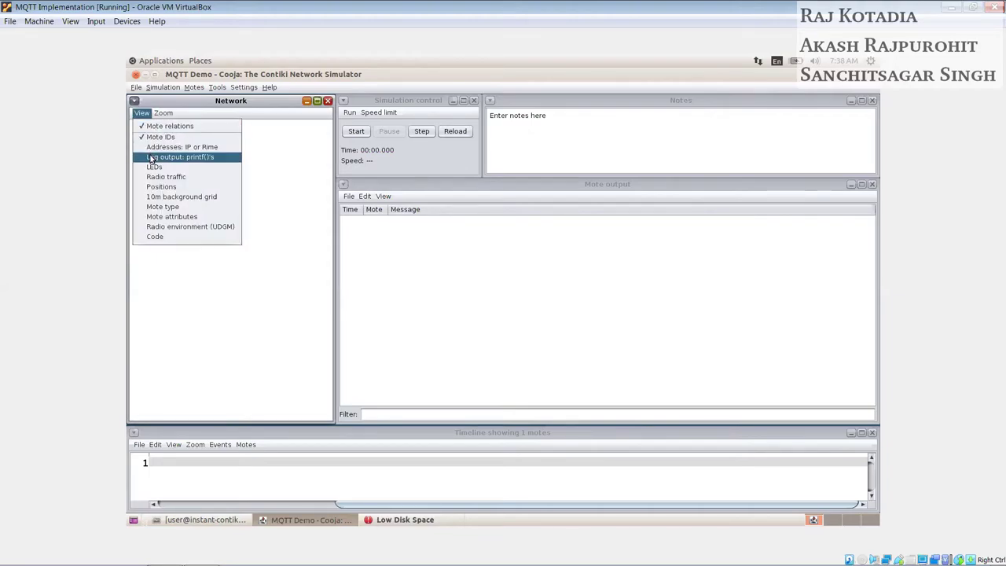
click(151, 147)
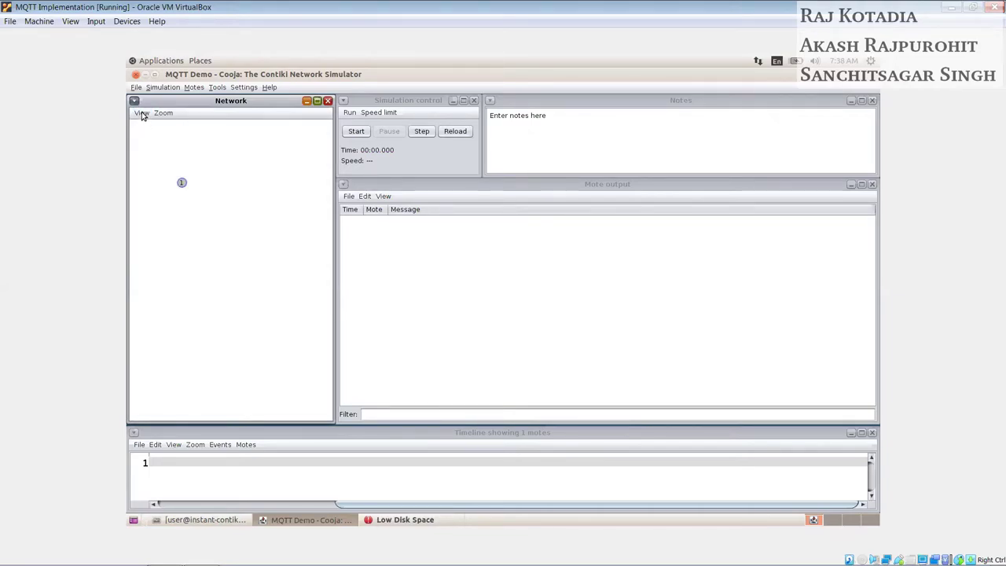
click(142, 115)
click(153, 178)
Step: Enable the 10m background grid, mote types and radio environment, then select mote 1
click(141, 114)
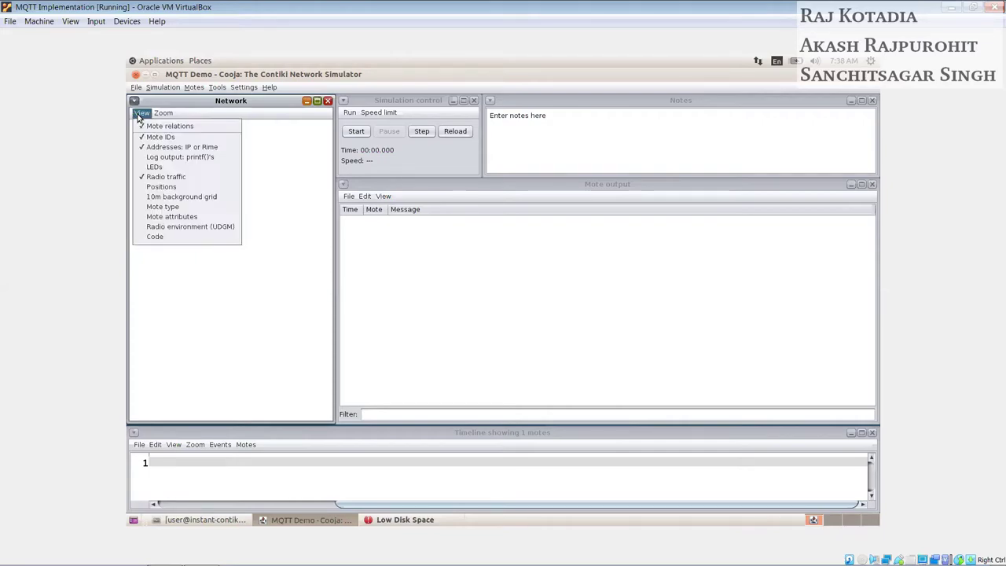
click(151, 196)
click(141, 114)
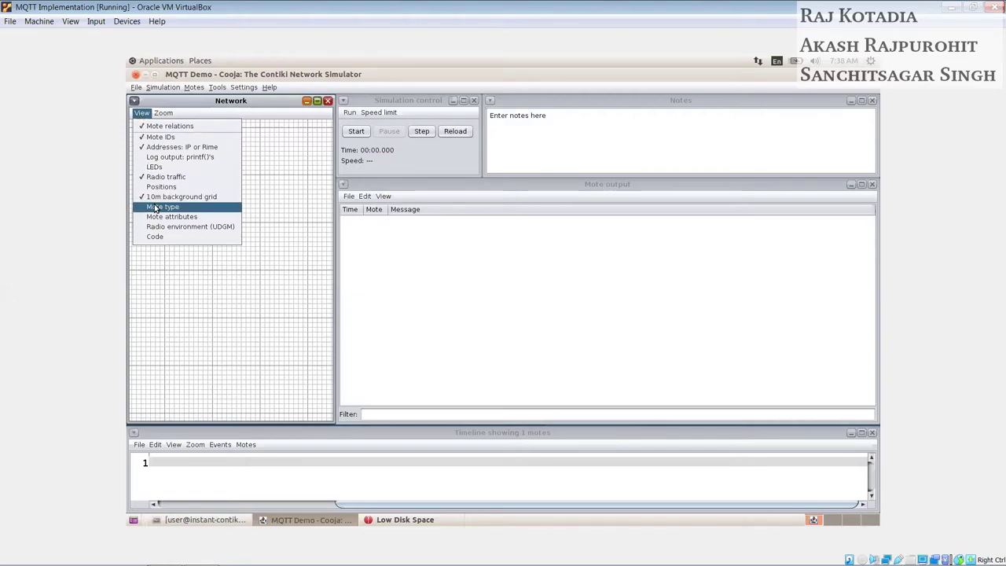
click(154, 207)
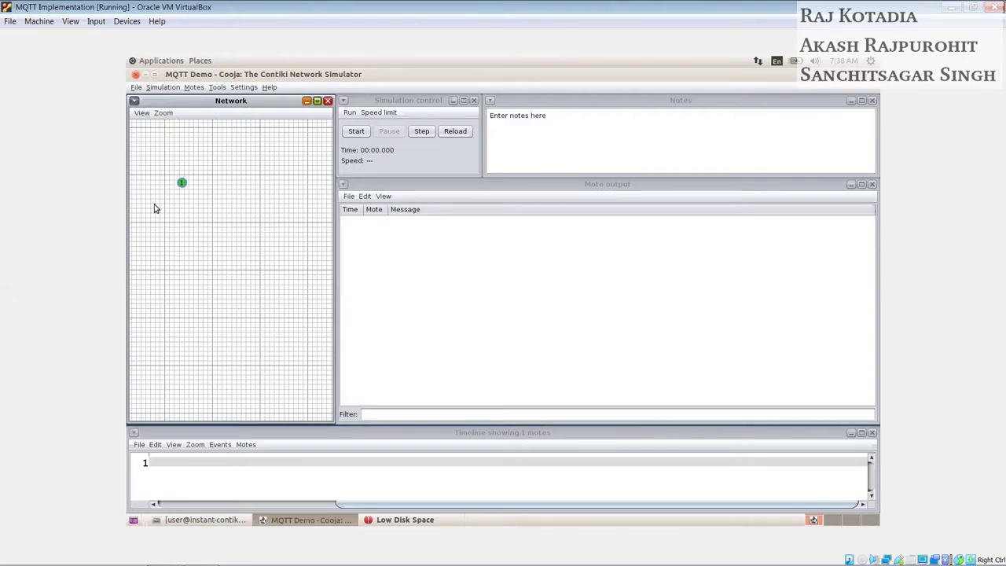
click(142, 115)
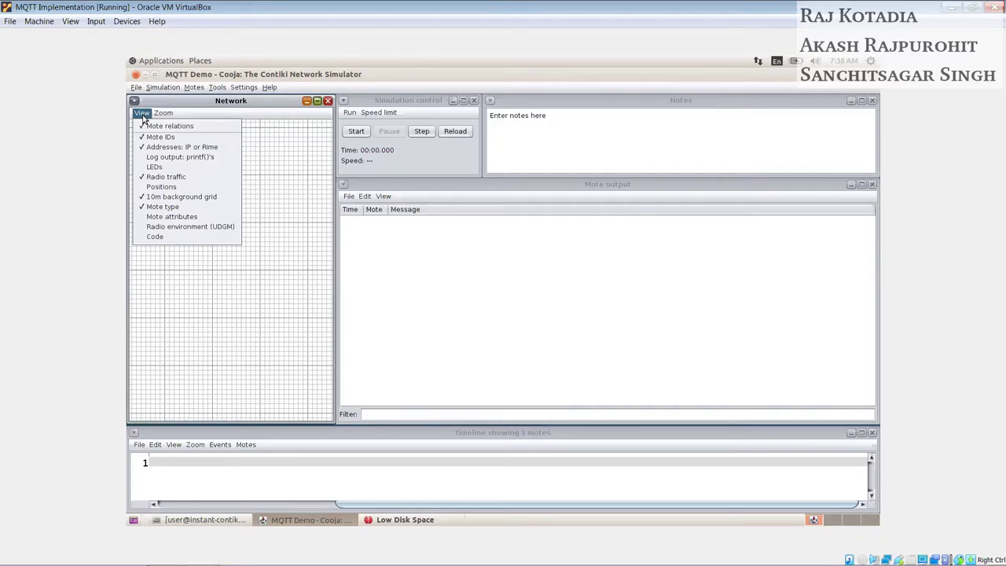
click(152, 227)
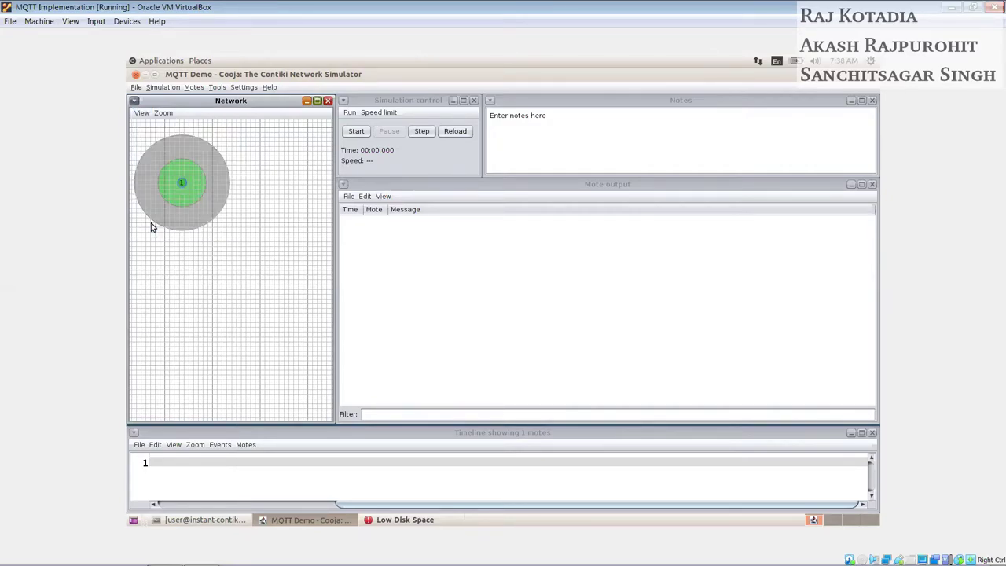
click(194, 189)
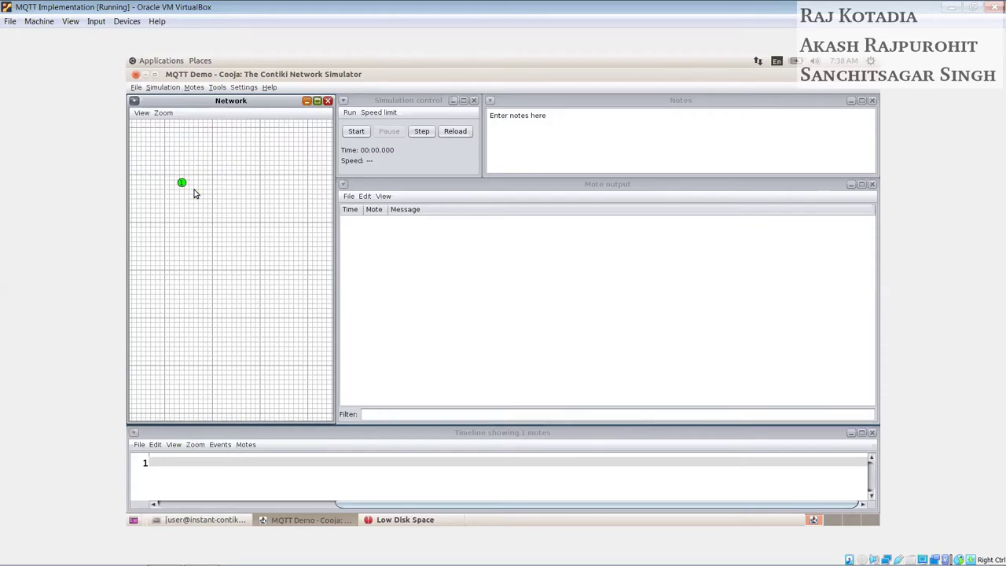
click(182, 183)
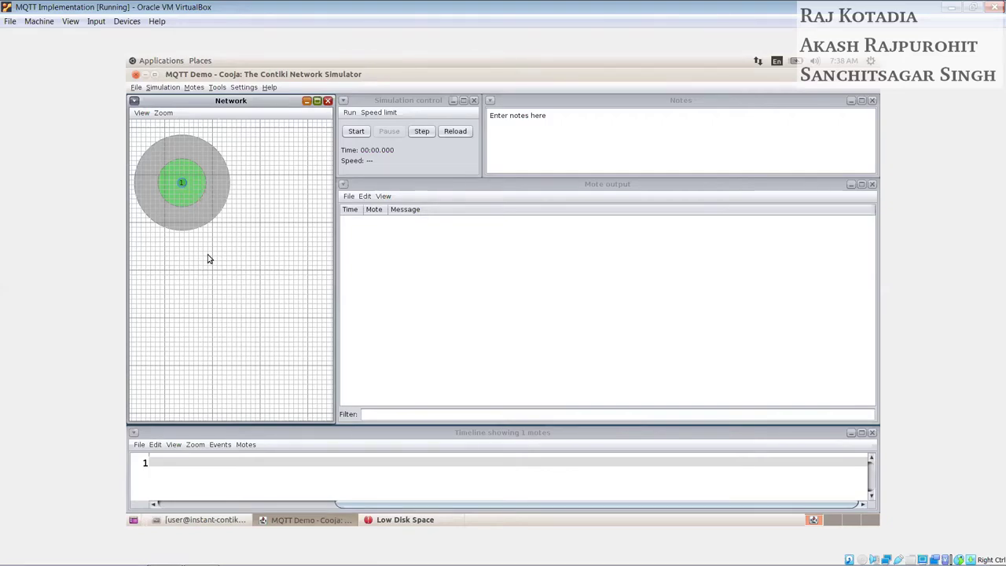
Step: Start a new Sky mote type with the description 'Publisher'
click(194, 88)
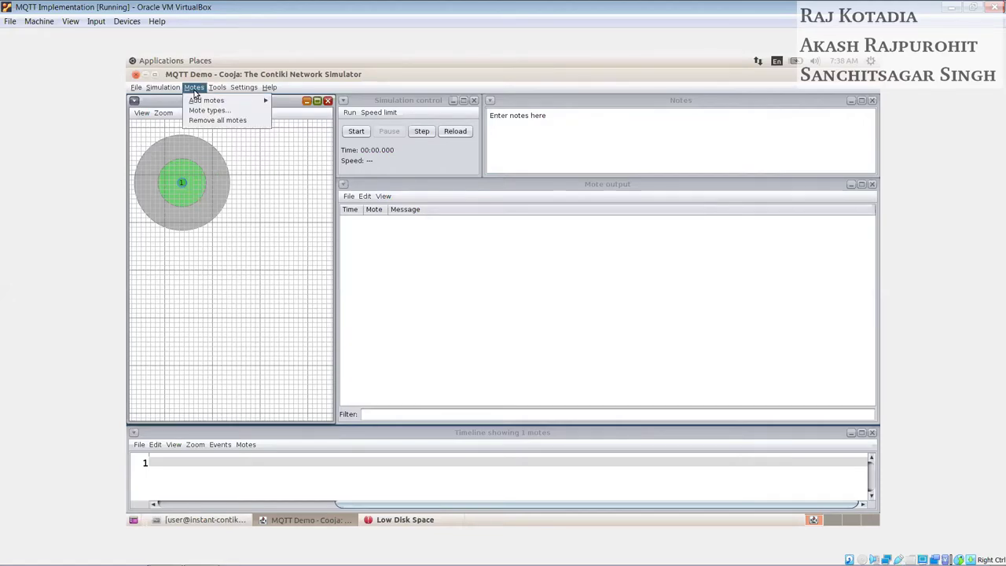
mouse_move(201, 101)
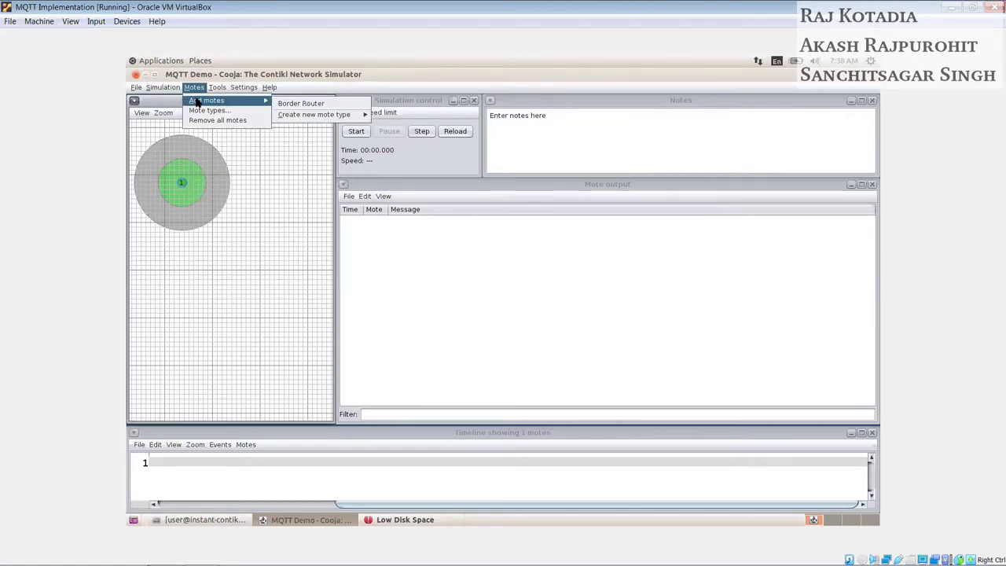
mouse_move(293, 116)
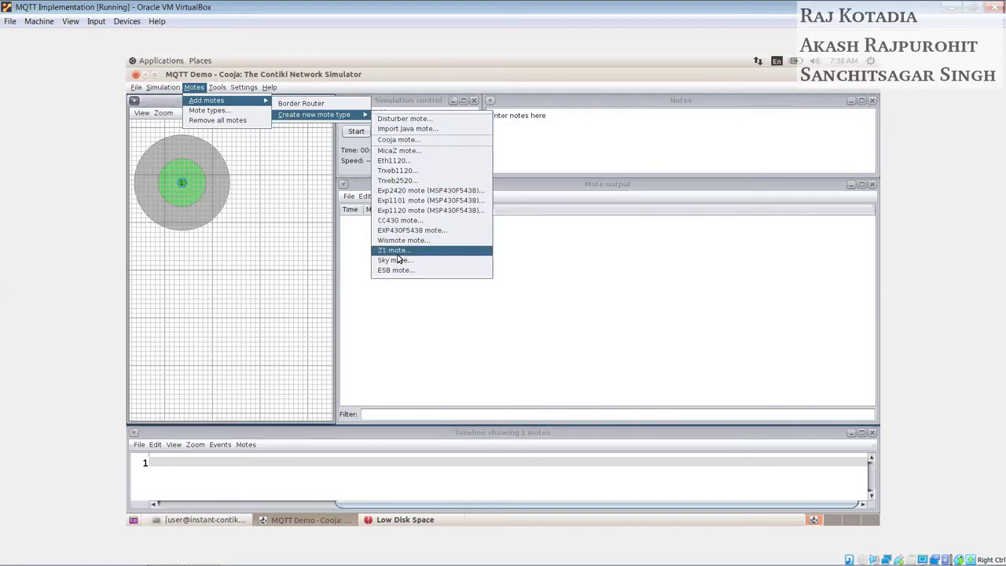
click(433, 260)
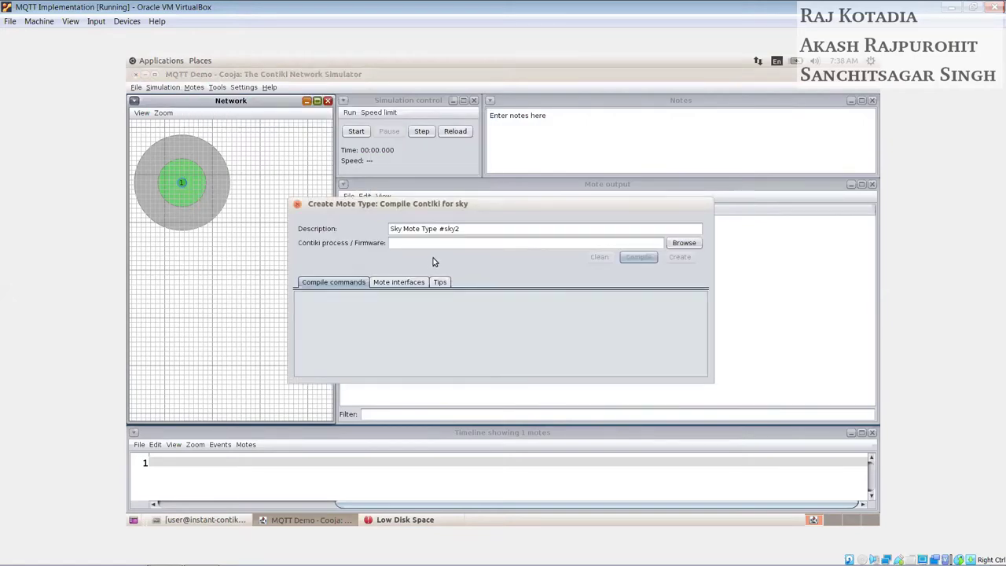
triple_click(592, 230)
text(Pu)
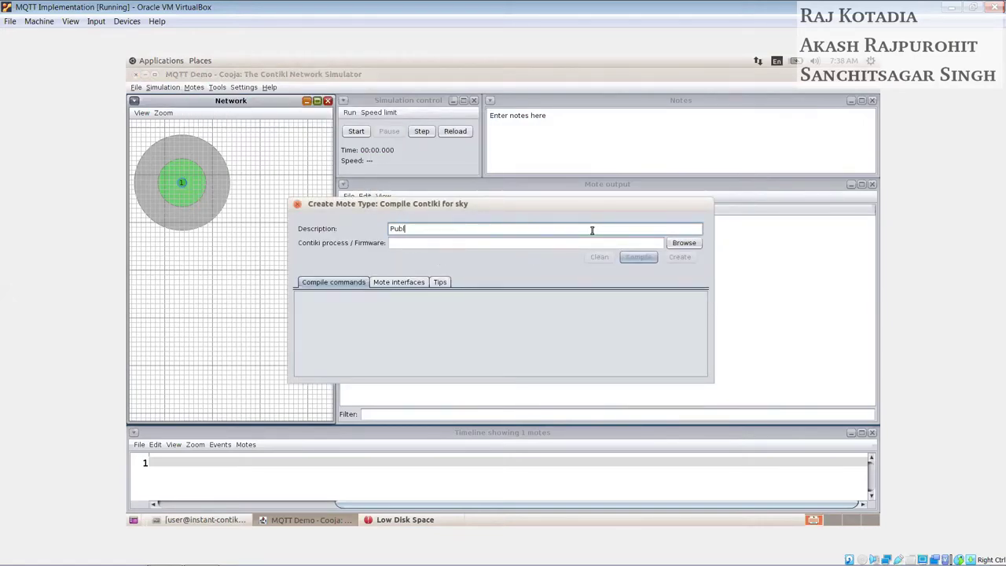
text(blisher)
Step: Use mqtt-sn-contiki/main_core.c as firmware, compile it, and create the Publisher mote type
click(680, 243)
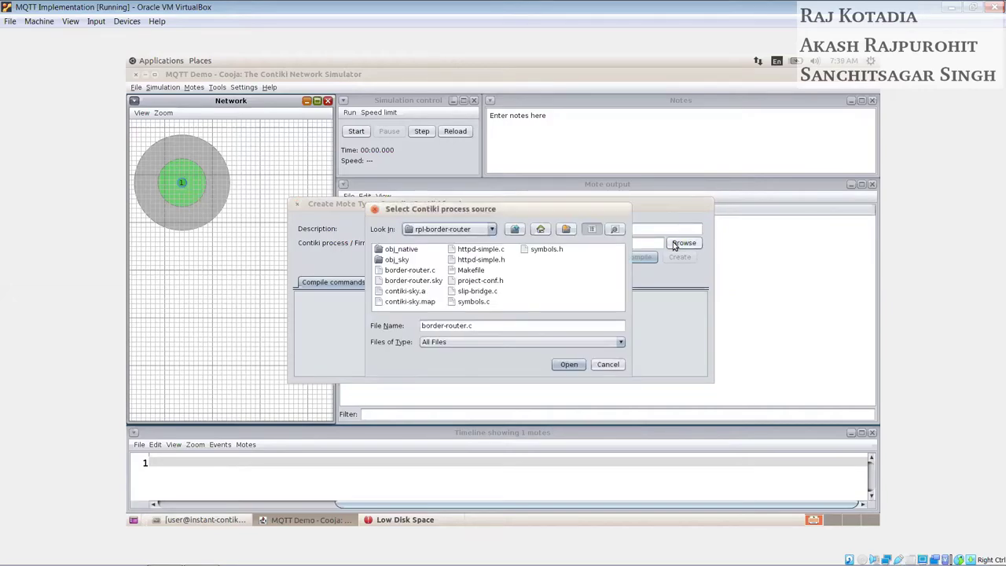
click(516, 230)
click(516, 230)
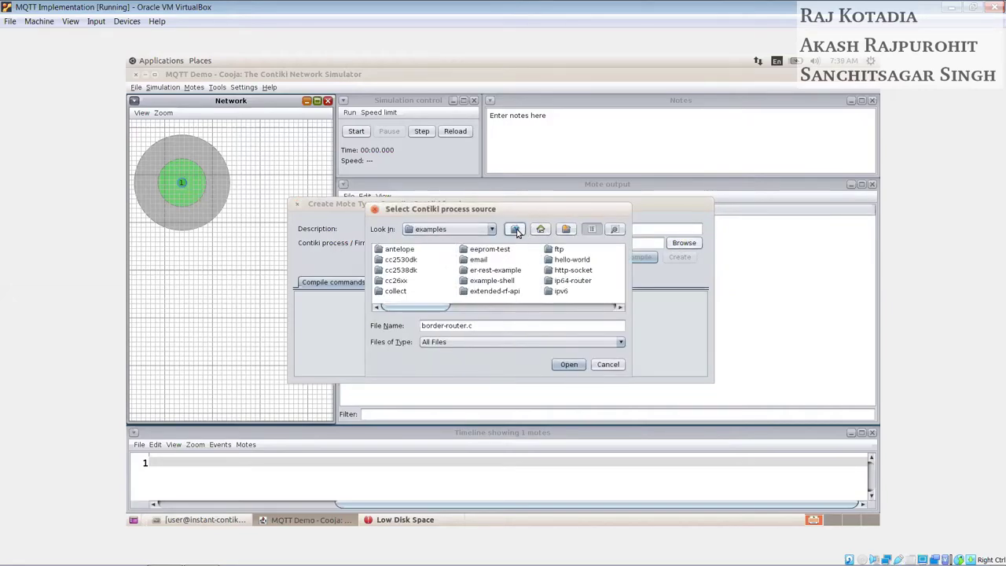
click(516, 230)
click(507, 260)
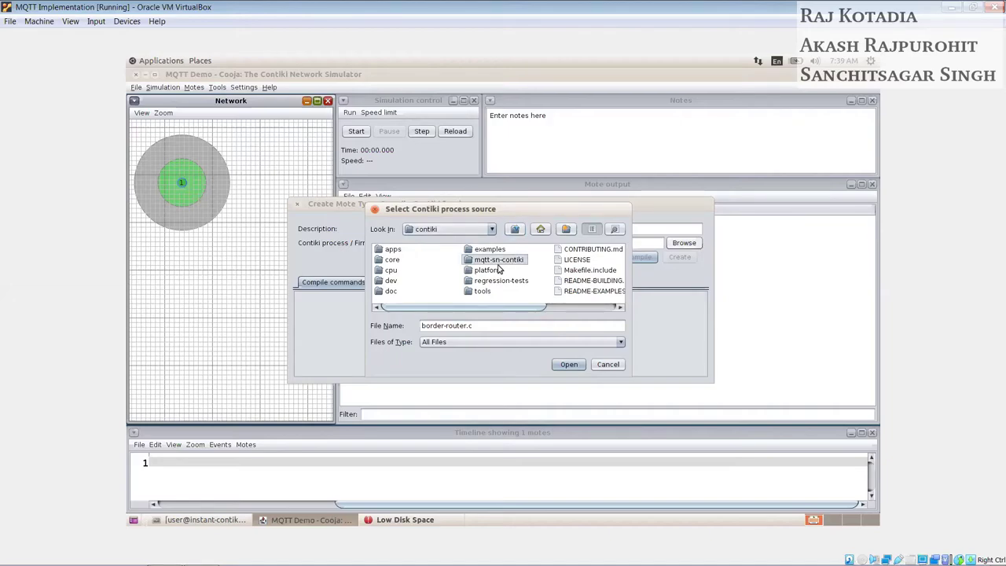
double_click(489, 264)
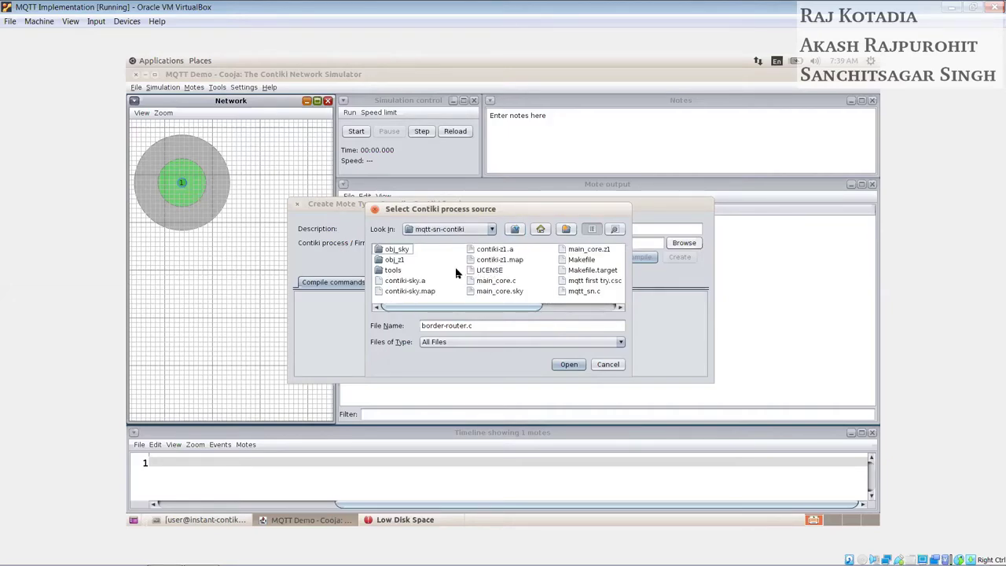
click(491, 281)
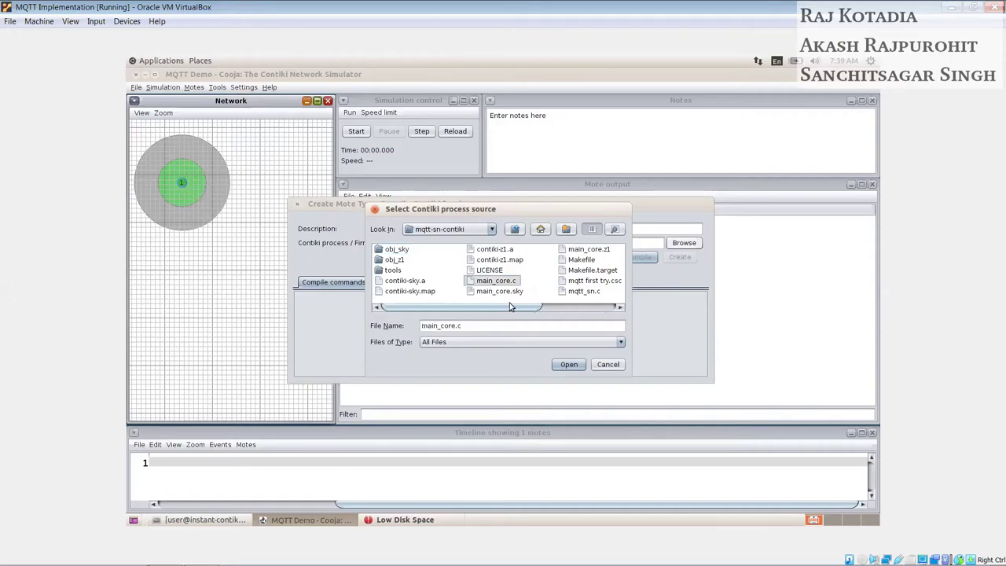
click(569, 364)
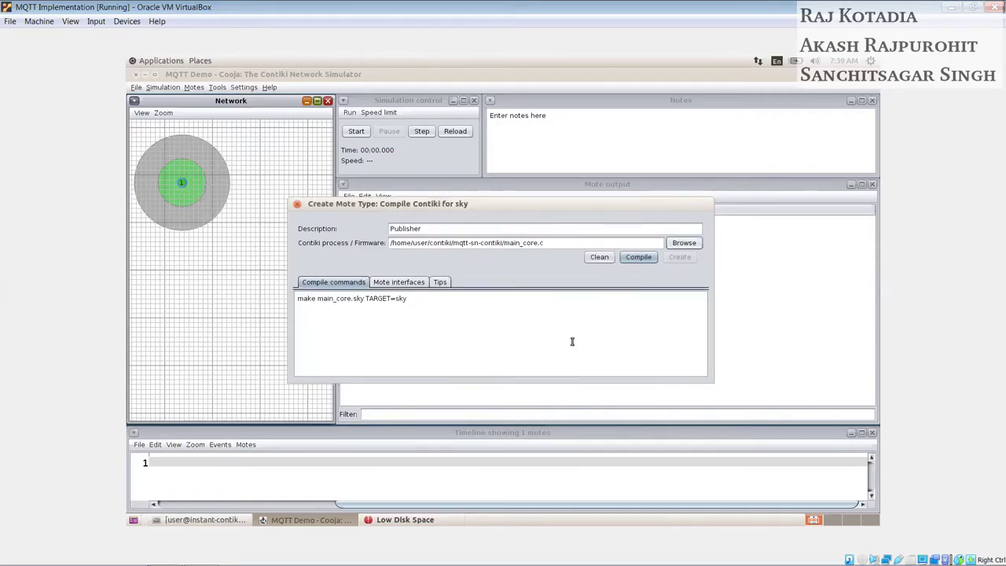
click(636, 257)
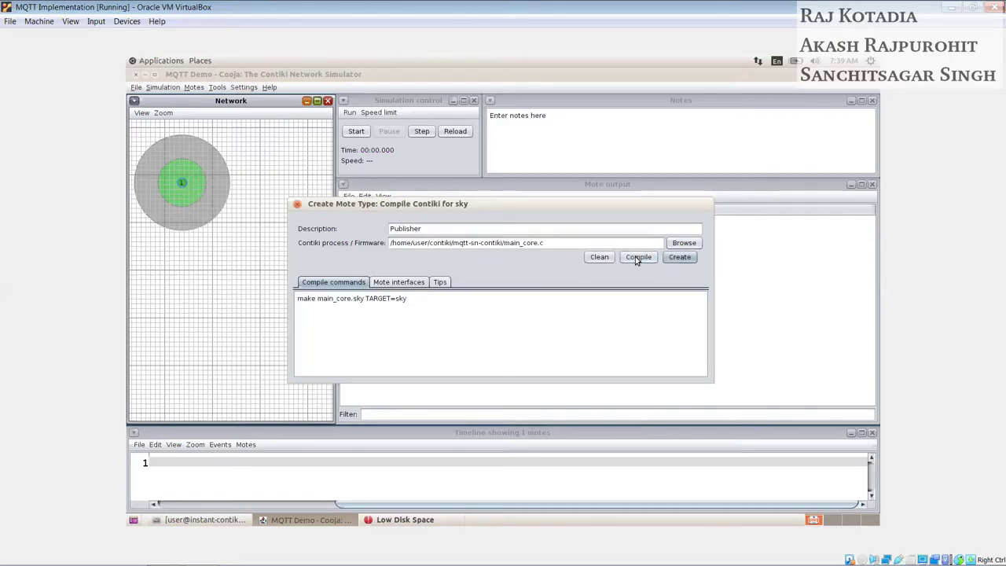
click(677, 258)
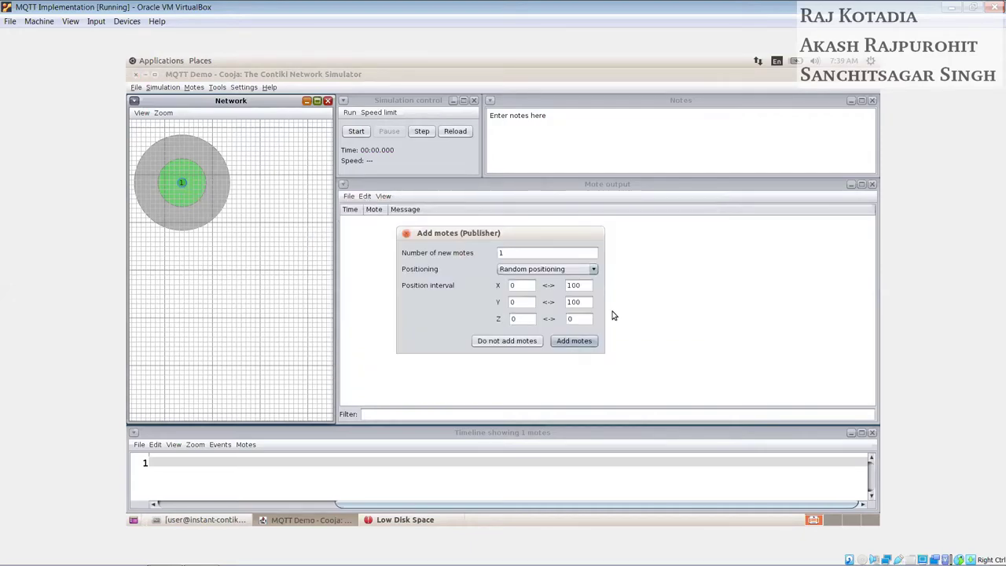
Step: Add one Publisher mote (mote 2) to the network and view both motes' radio ranges
click(574, 342)
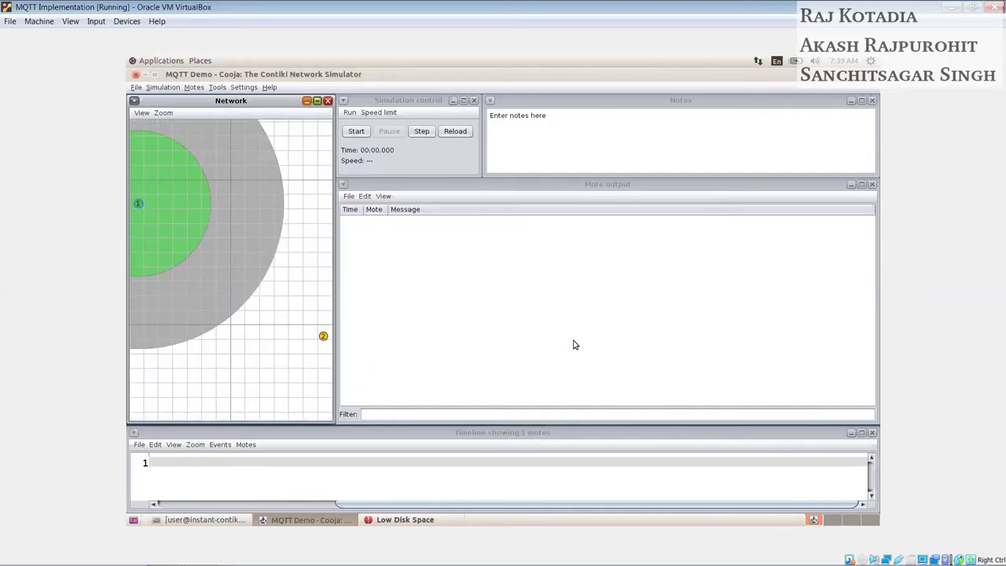
scroll(272, 331, down, 3)
scroll(272, 331, up, 1)
scroll(272, 330, up, 1)
click(307, 335)
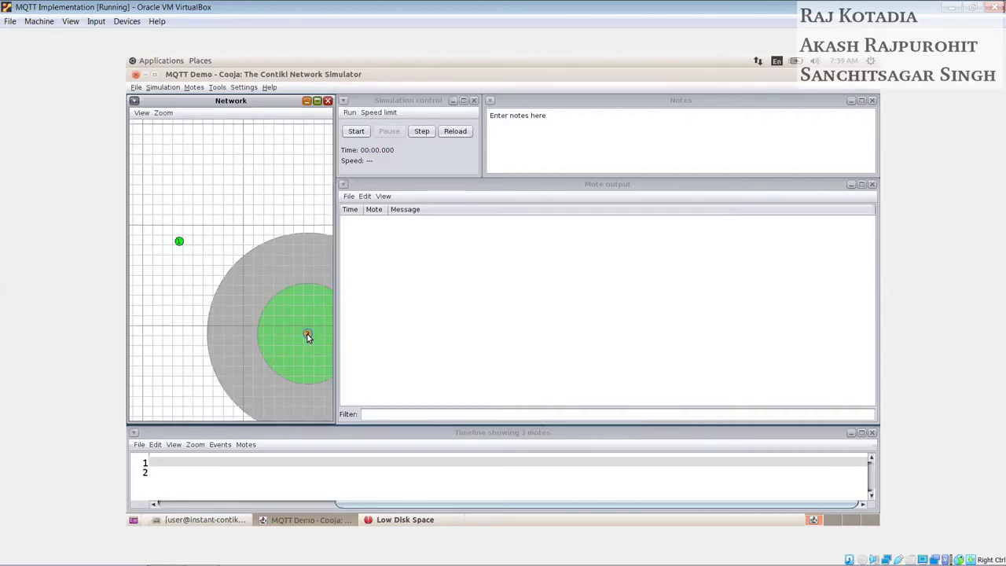
click(179, 242)
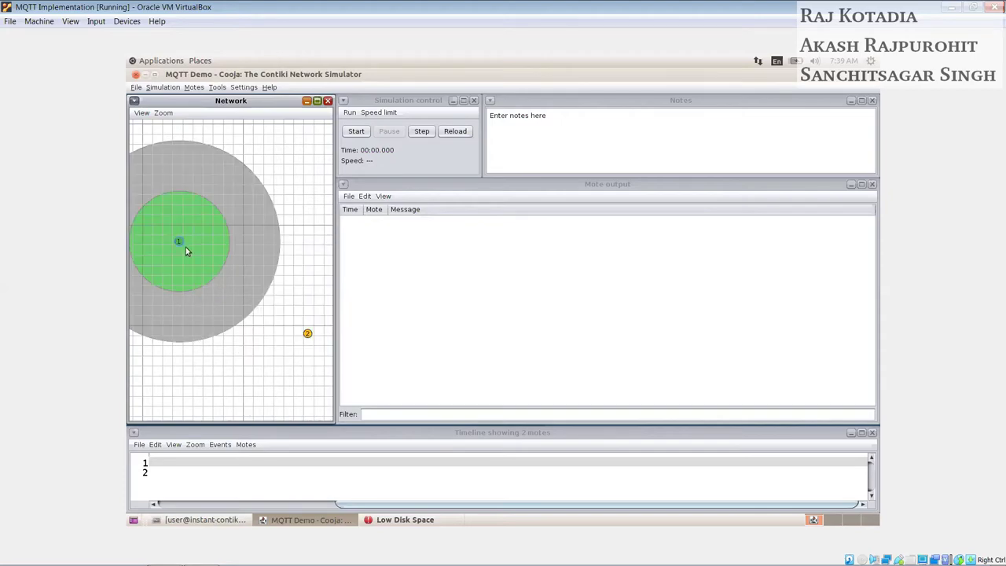
Step: Drag mote 2 toward mote 1 until the link shows 100.0% reception
drag(307, 334, 252, 286)
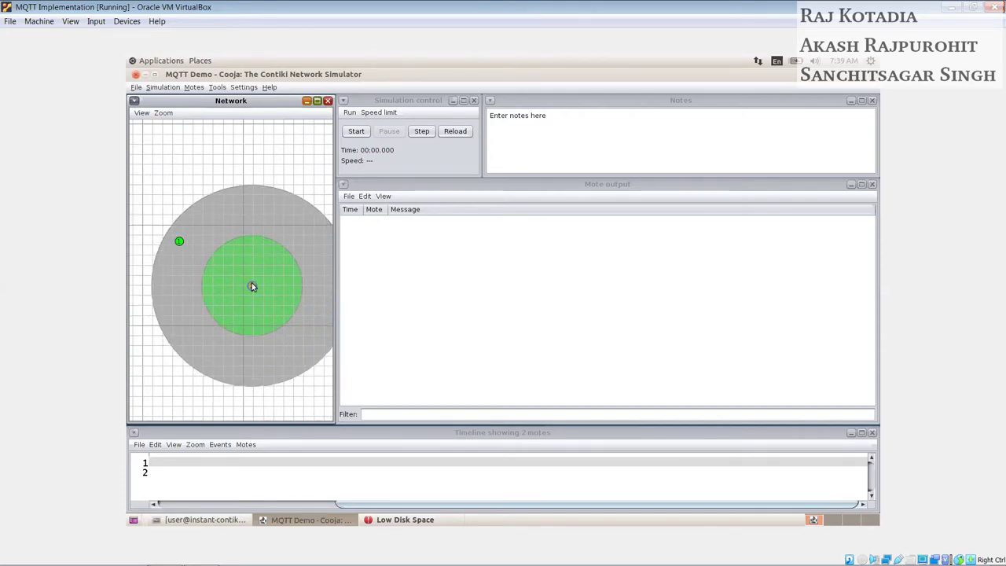
click(179, 242)
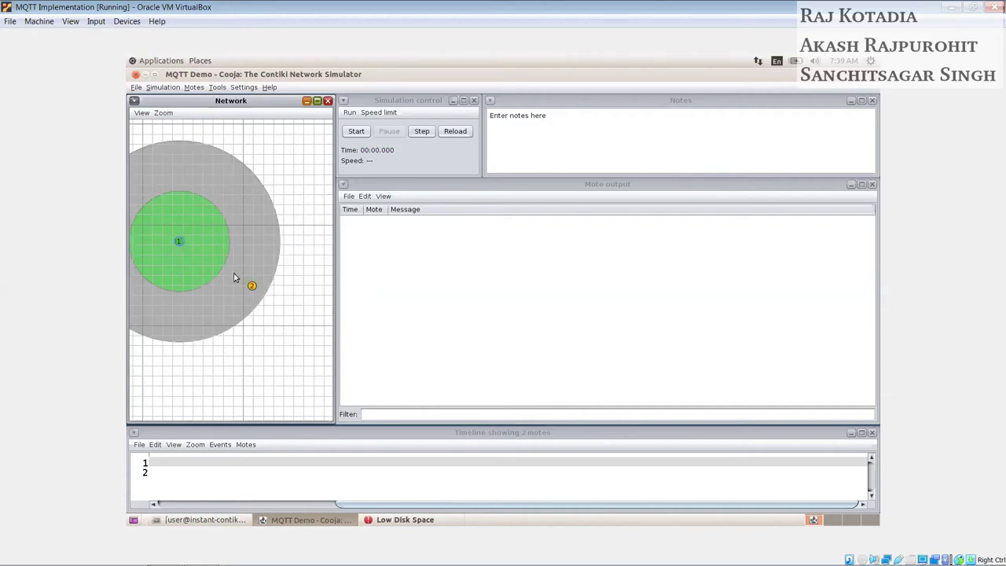
drag(252, 285, 231, 269)
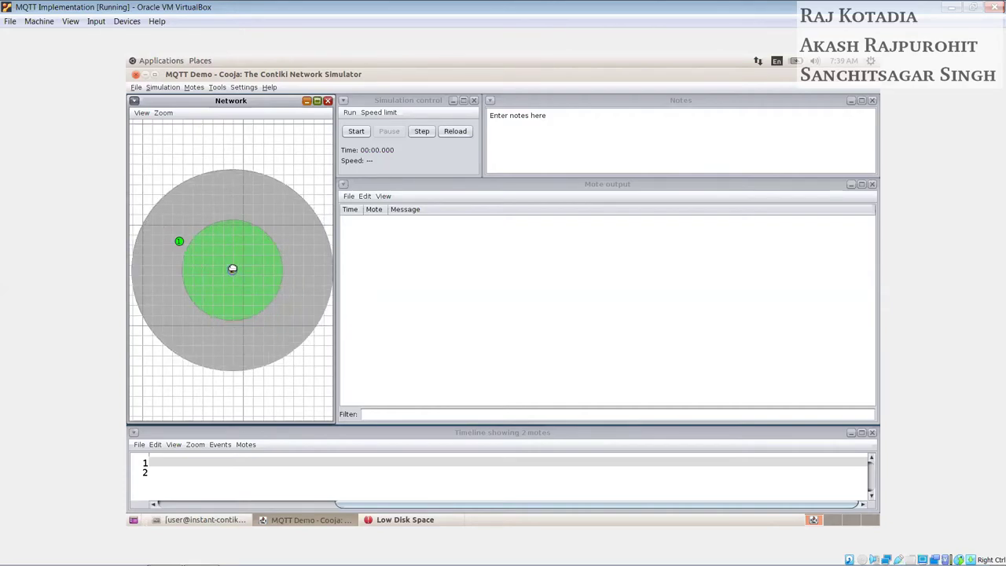
click(180, 242)
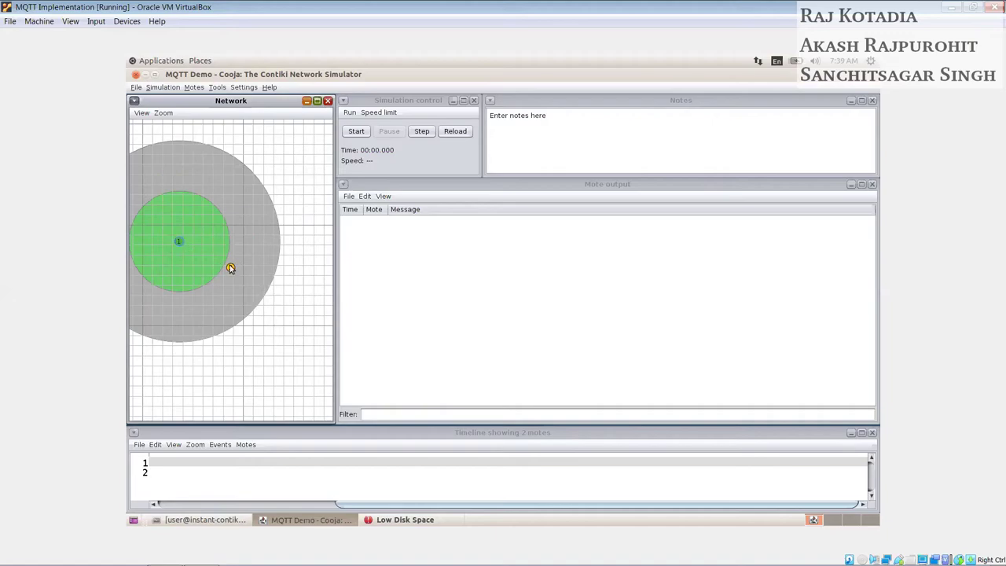
drag(232, 269, 224, 264)
click(179, 243)
click(223, 265)
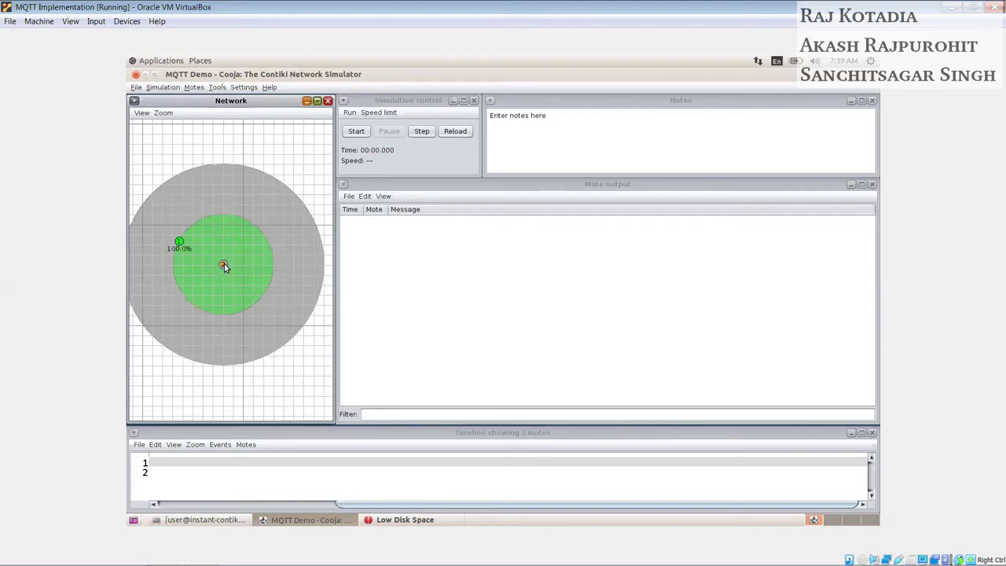
click(286, 385)
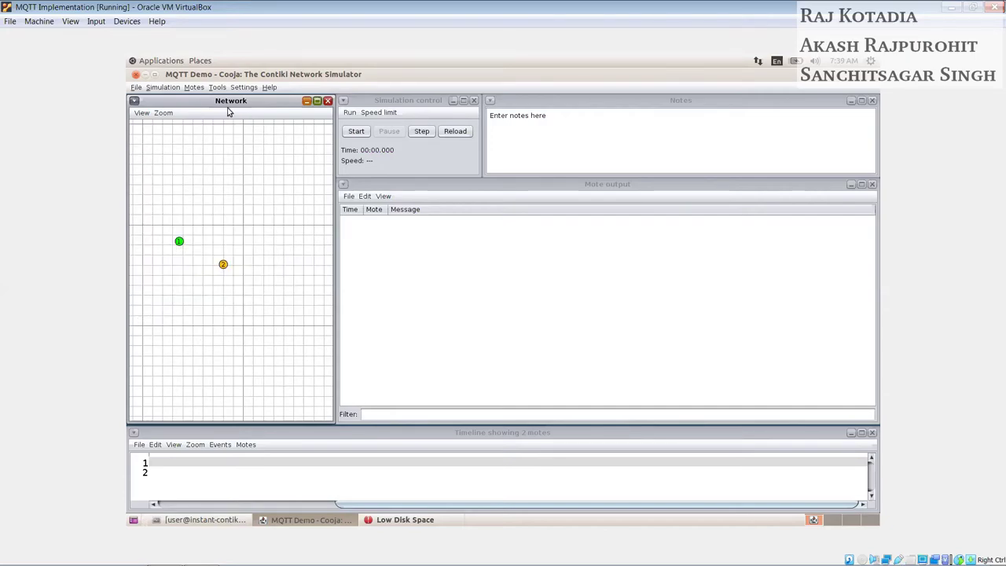
click(193, 87)
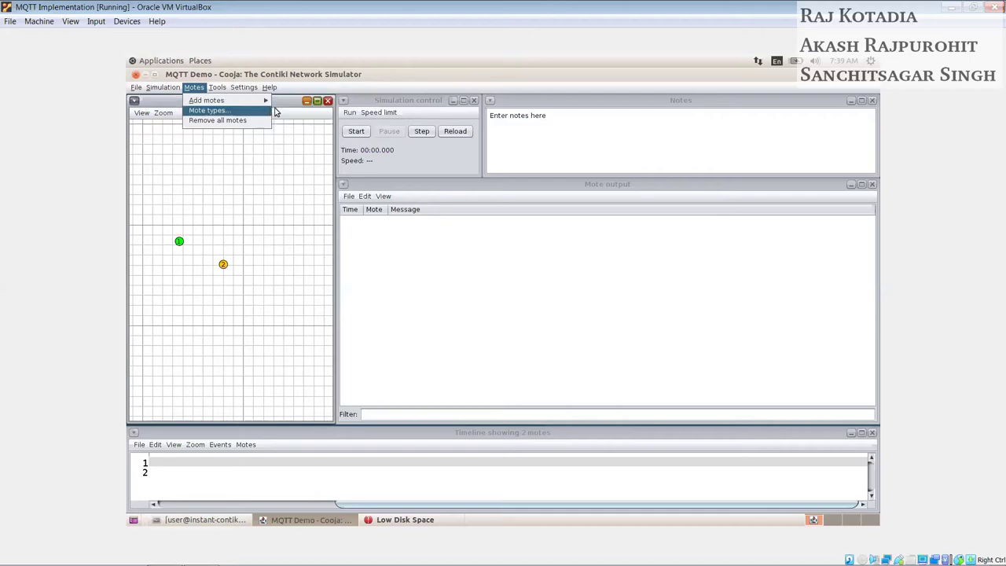
Step: Create a Sky mote type named 'Subscriber' compiled from main_core.c
mouse_move(267, 100)
mouse_move(318, 127)
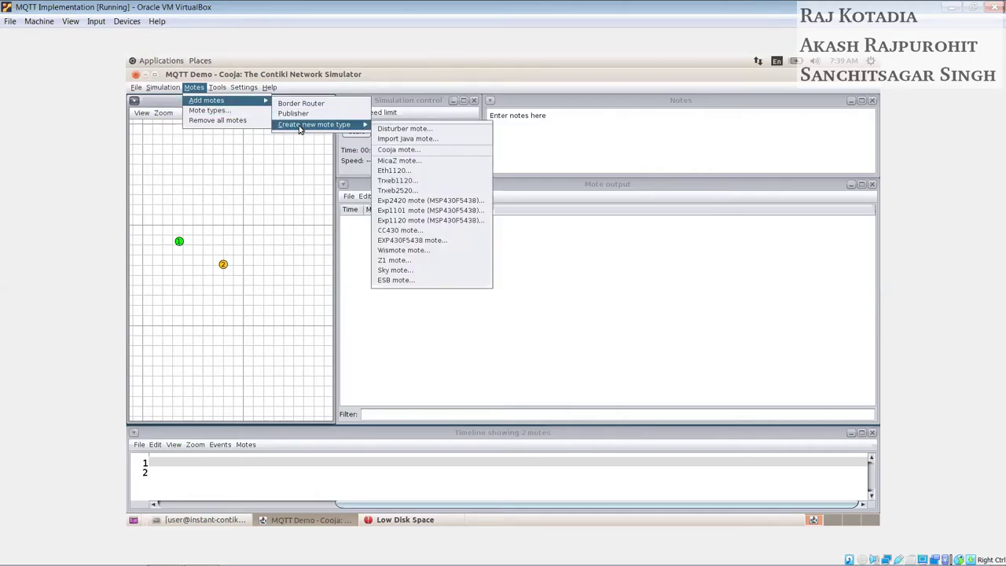
click(397, 270)
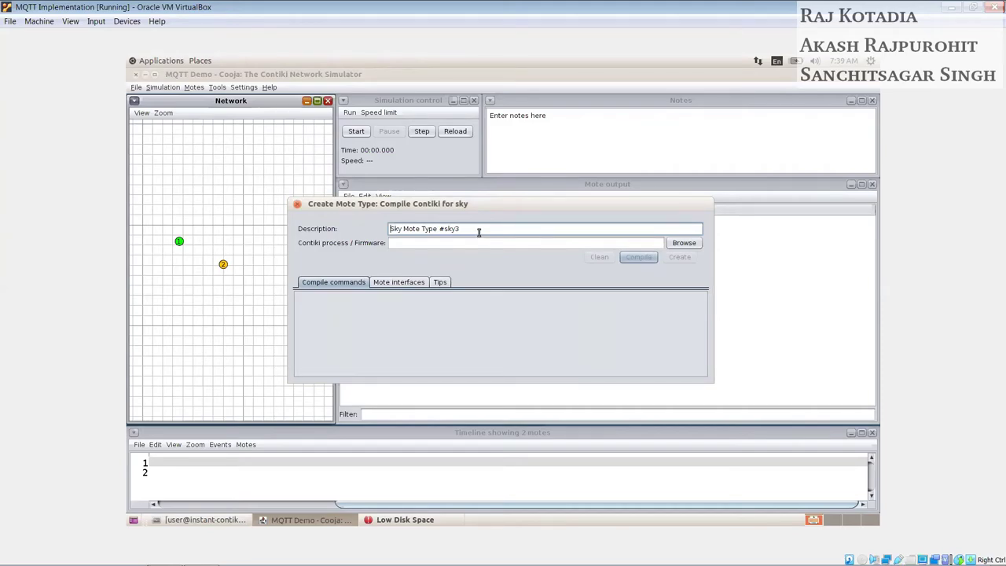
key(ctrl+a)
text(Su)
click(683, 242)
click(497, 280)
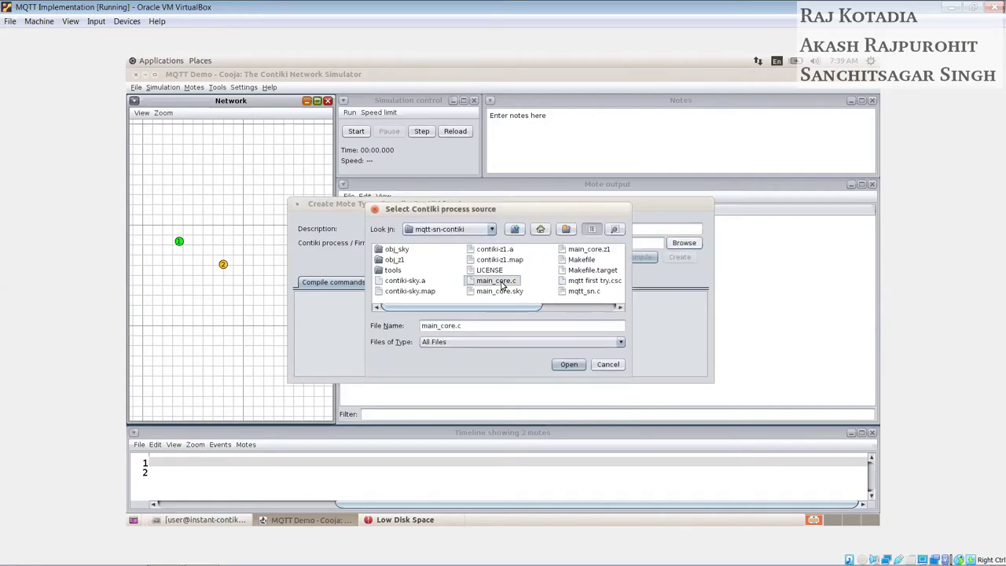
click(568, 364)
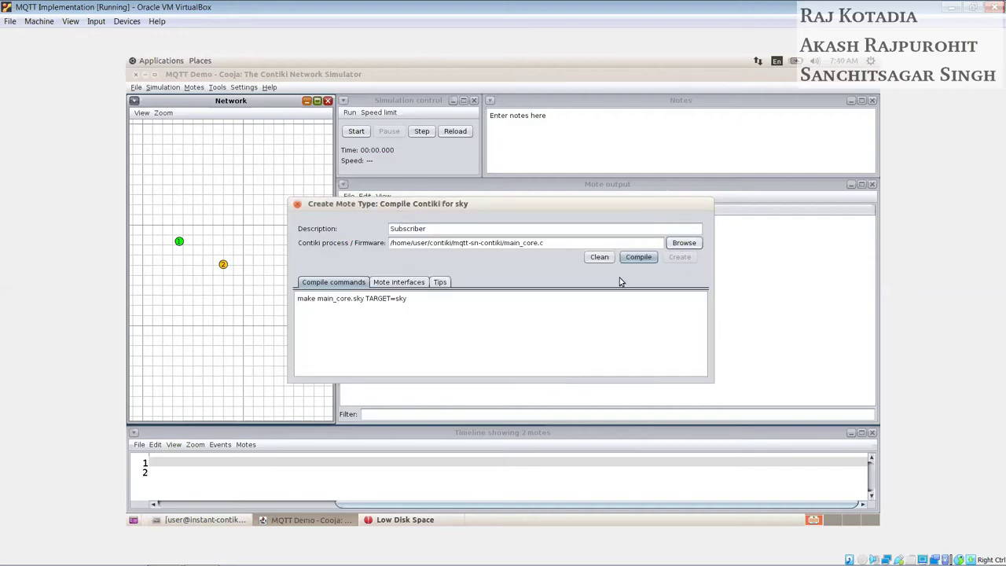
click(638, 257)
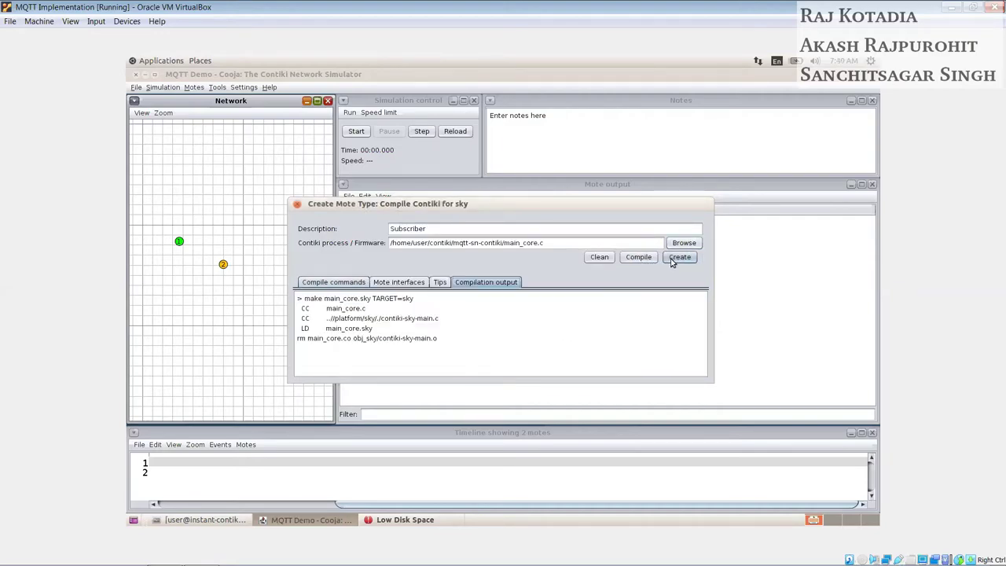
click(678, 259)
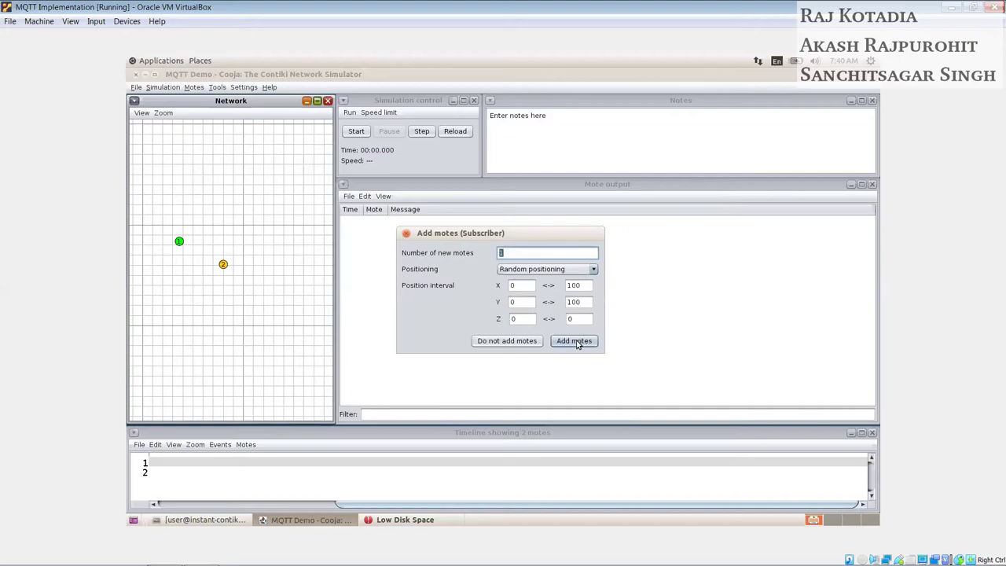
Step: Add one Subscriber mote and move it up into mote 2's radio range
click(576, 342)
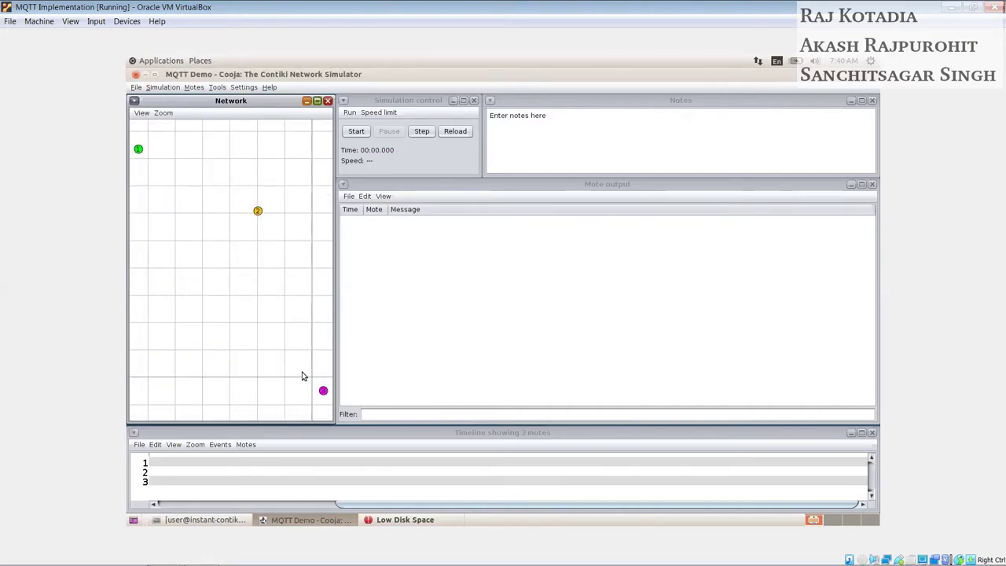
scroll(298, 369, down, 3)
click(312, 381)
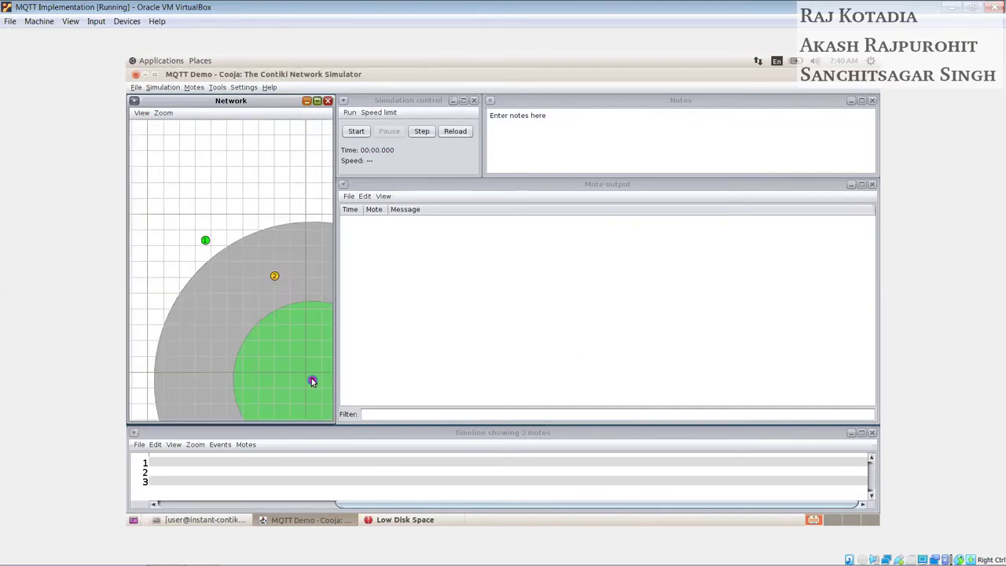
drag(312, 381, 309, 344)
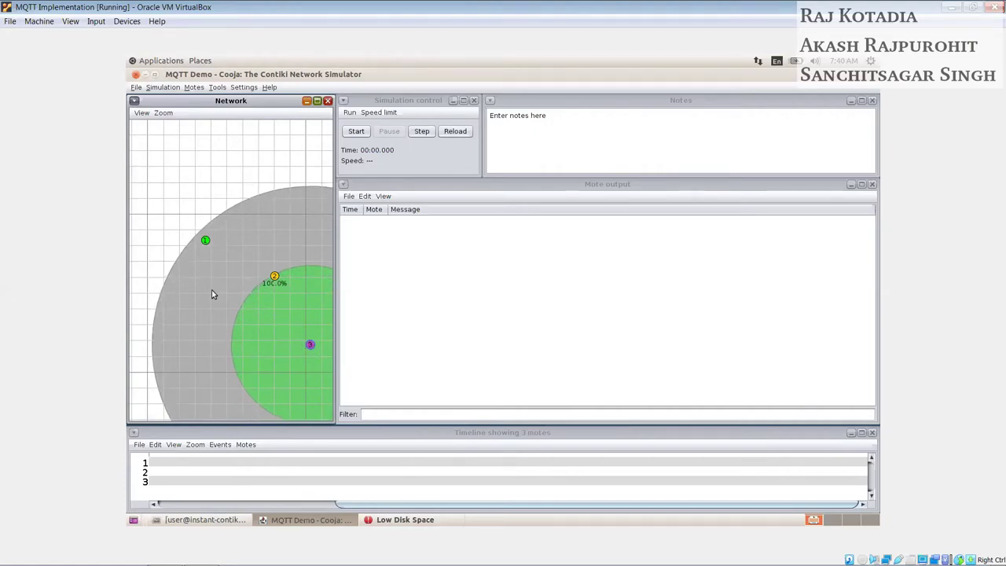
Step: Frame all motes and check the radio ranges of motes 1, 2 and 3
click(181, 196)
drag(232, 328, 211, 275)
click(186, 193)
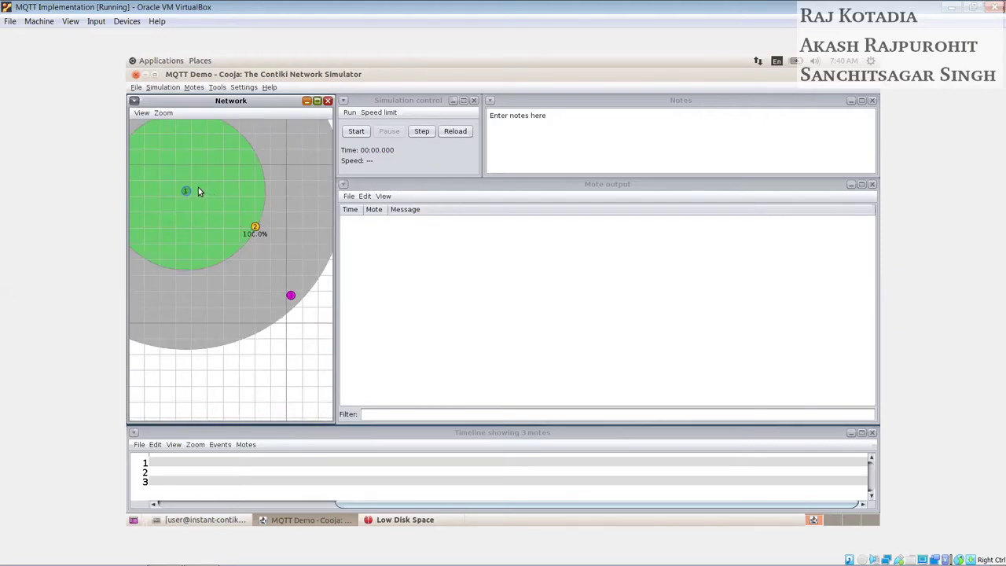
click(254, 228)
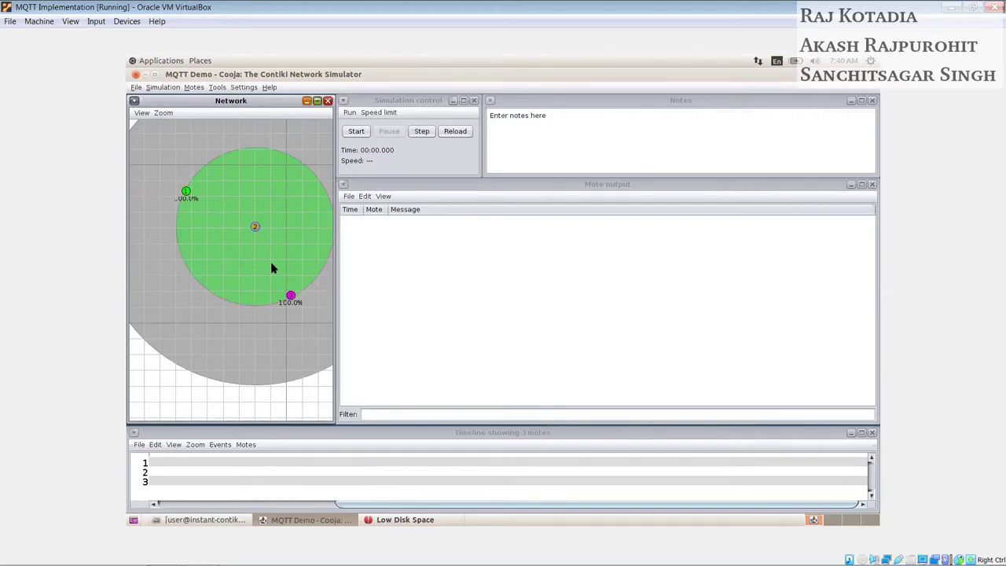
click(289, 294)
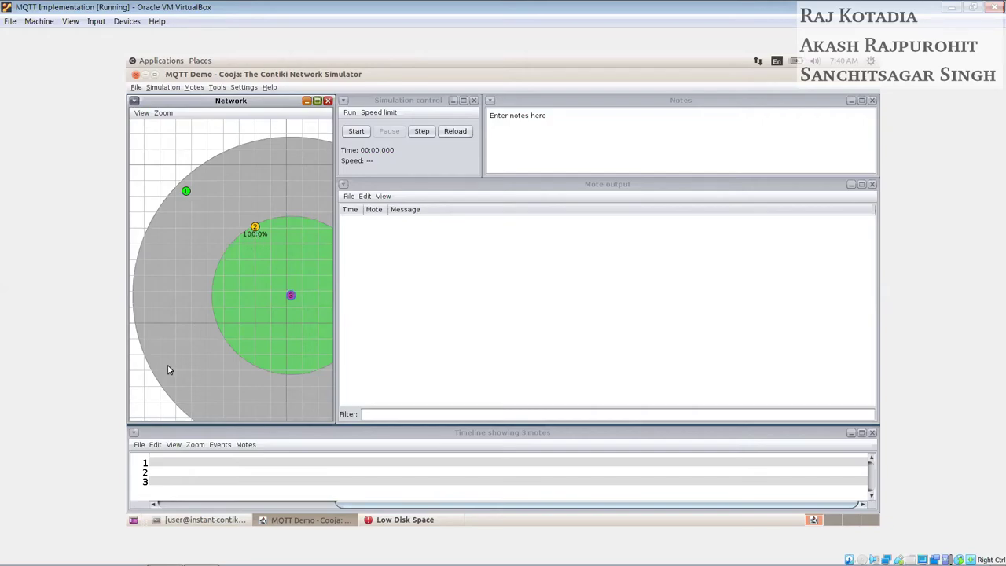
click(145, 389)
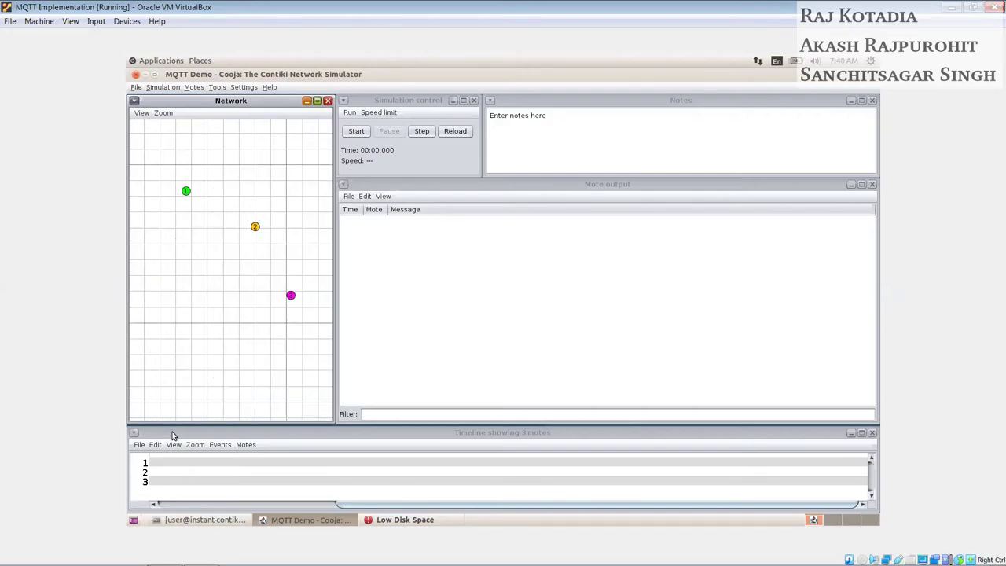
Step: Open a new terminal window and move it toward the centre of the screen
click(160, 63)
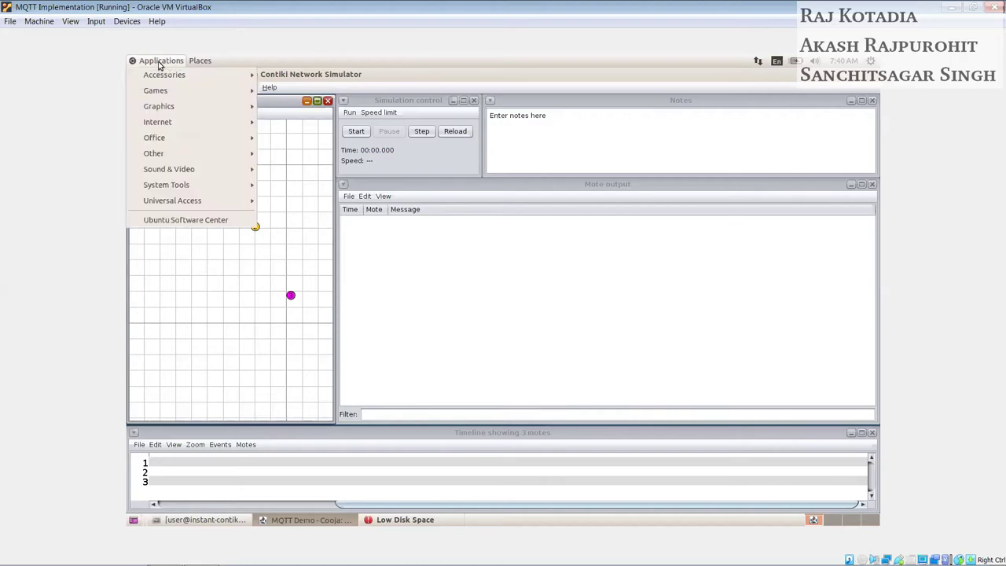
mouse_move(242, 79)
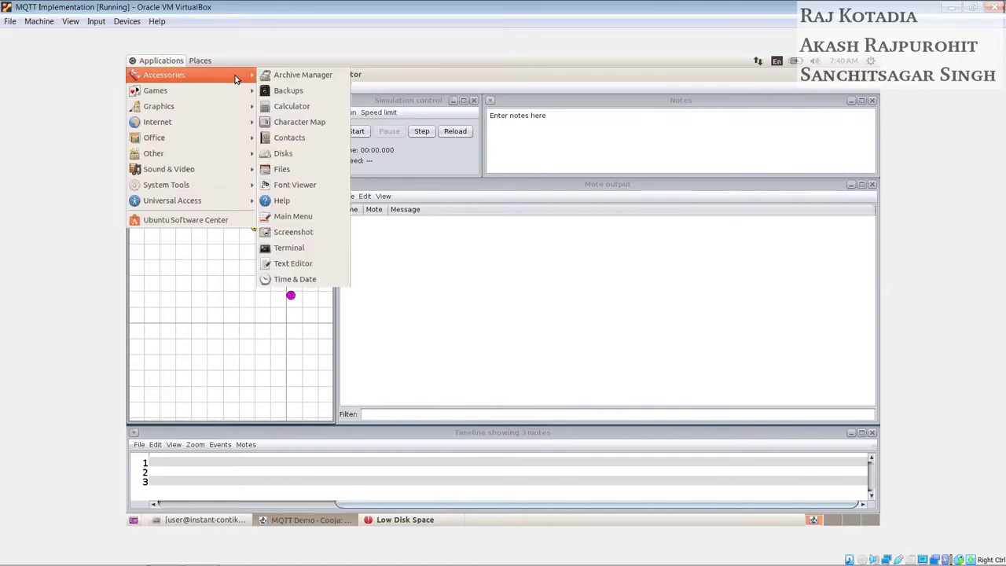
click(295, 247)
drag(374, 89, 508, 179)
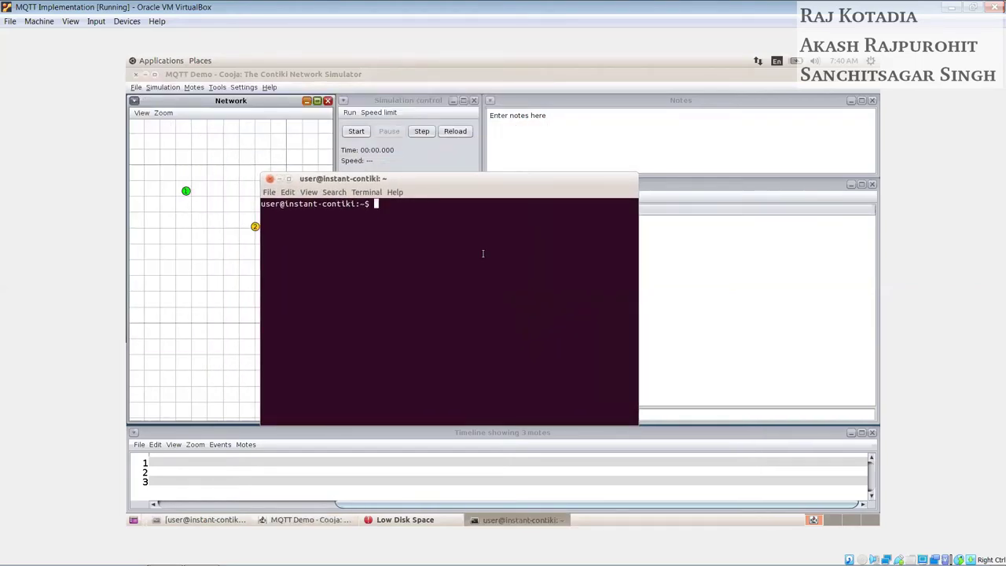
Step: Go to contiki/examples/ipv6/rpl-border-router and enter make connect-router-cooja without running it
text(cd contiki/examples/)
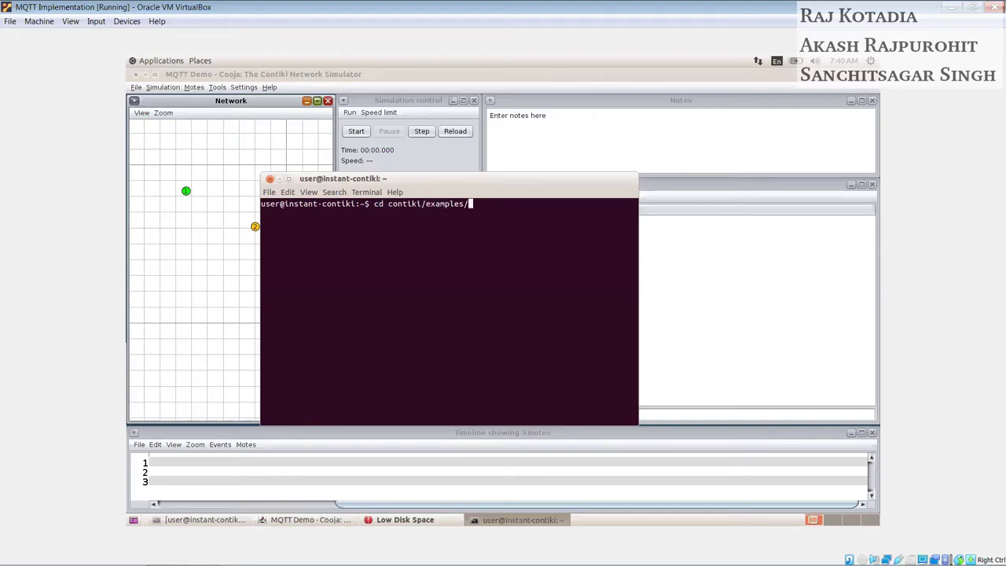
text(ipv6/rpl-bor)
key(Tab)
key(Return)
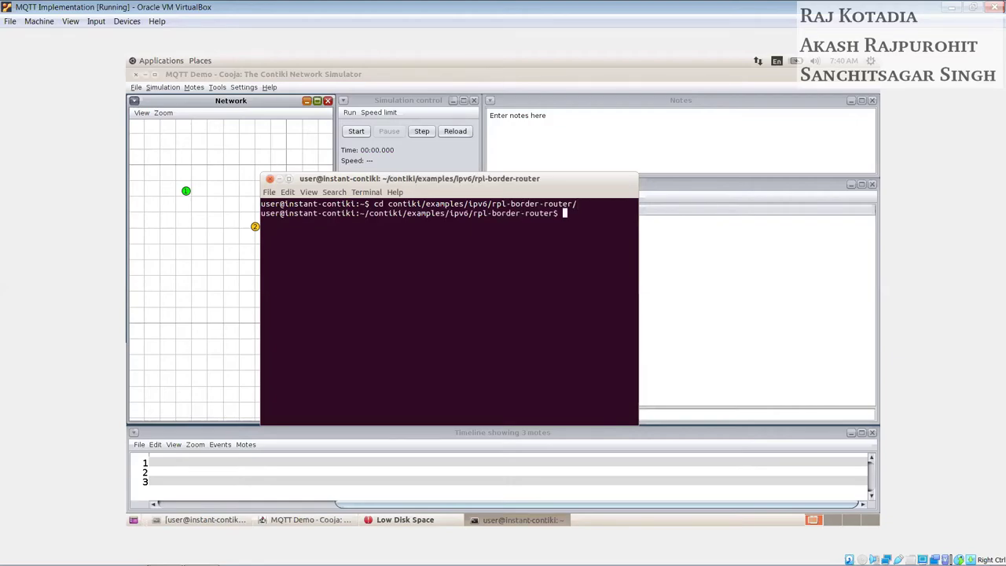
text(make)
text( co)
text(nc)
text(e)
text(ct-)
text(router-cooja)
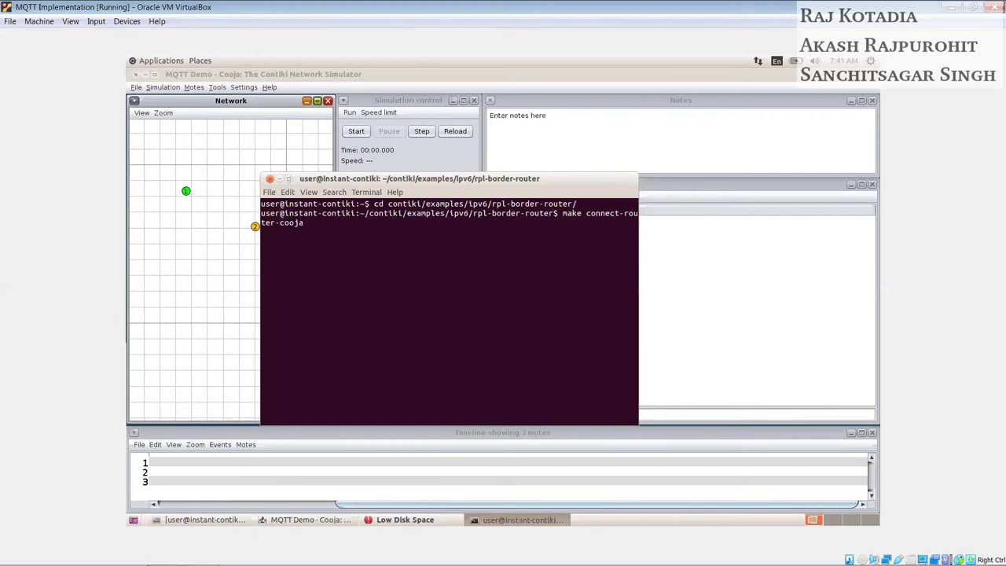
Step: Start a Serial Socket server for mote Sky 1 listening on port 60001
click(626, 135)
right_click(187, 192)
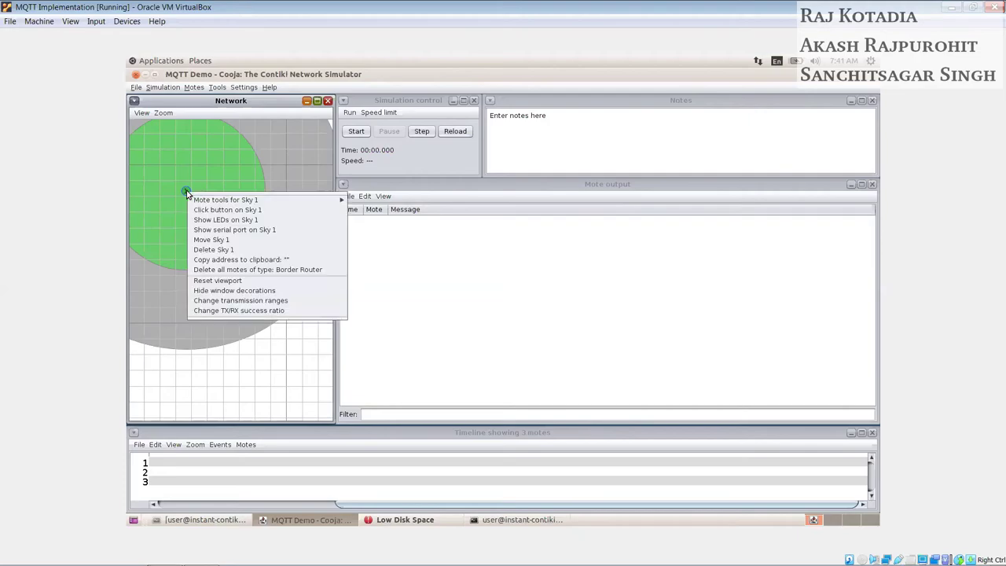
mouse_move(271, 203)
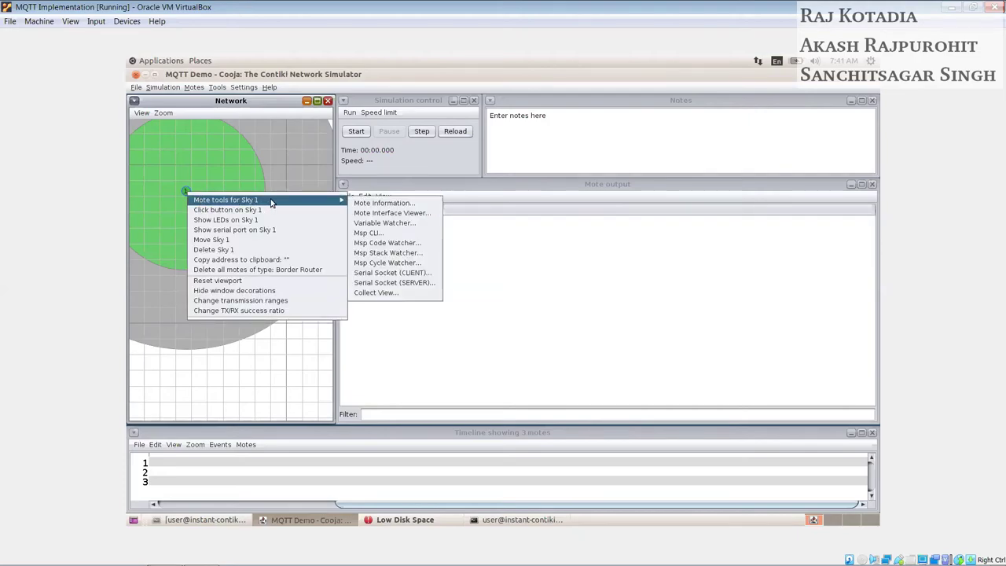
click(371, 282)
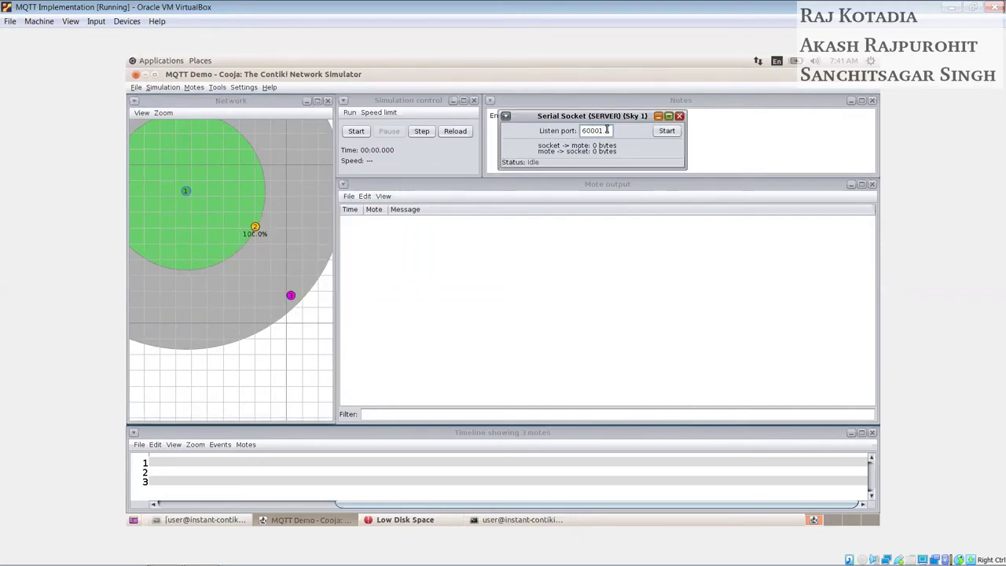
drag(607, 130, 571, 130)
click(661, 134)
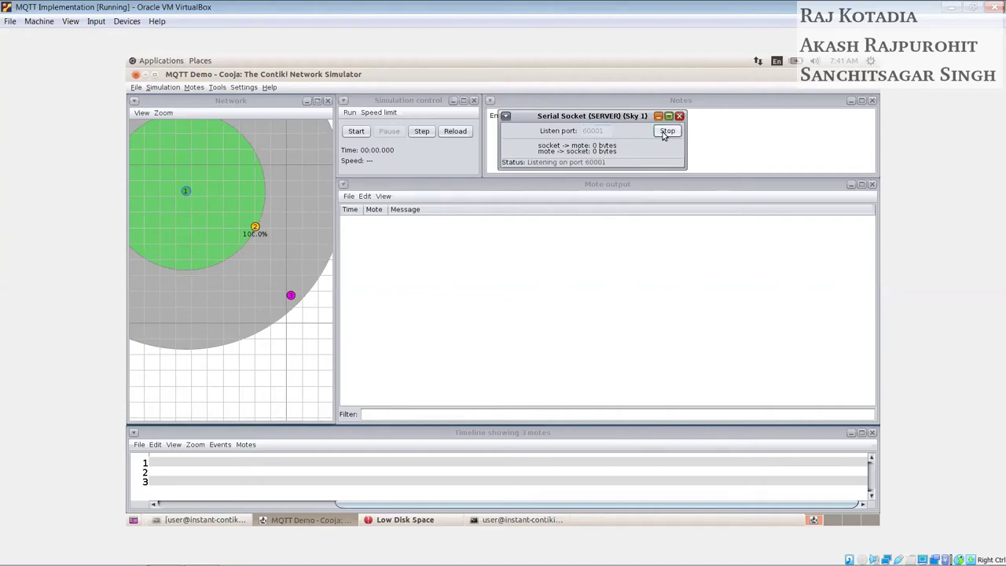
click(491, 523)
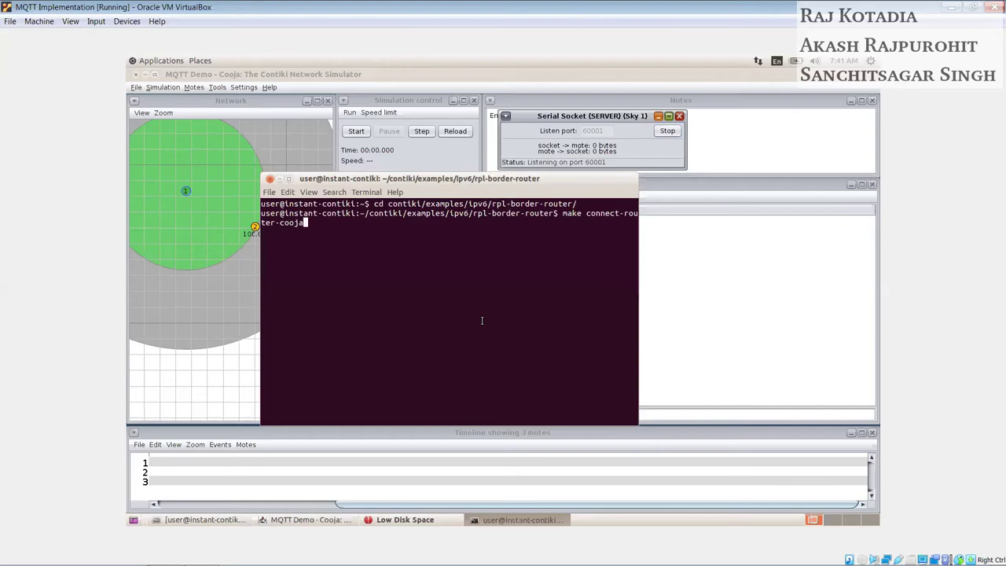
Step: Run make connect-router-cooja with sudo so tunslip6 brings up tun0 at aaaa::1/64, then minimize Terminal
key(Return)
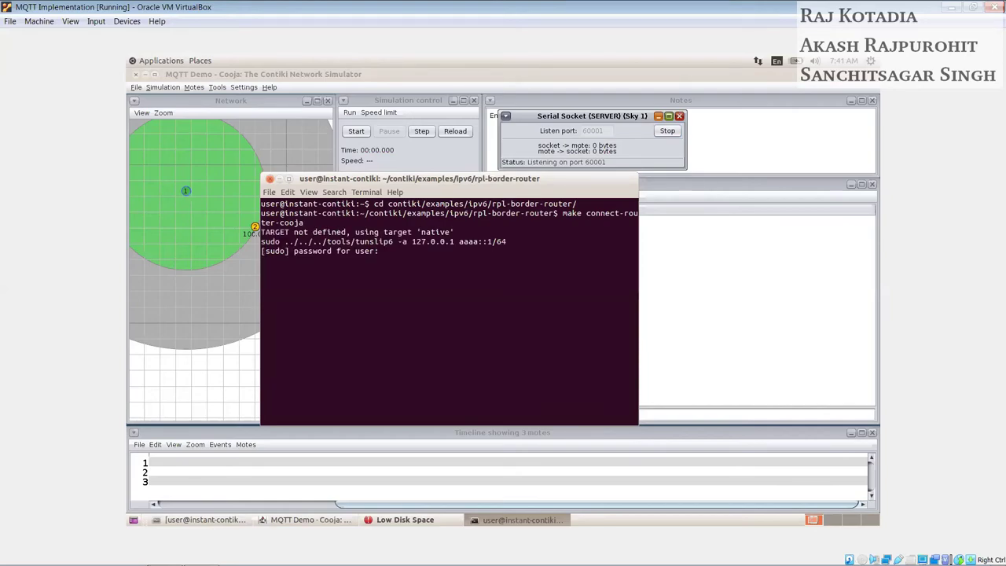
key(Return)
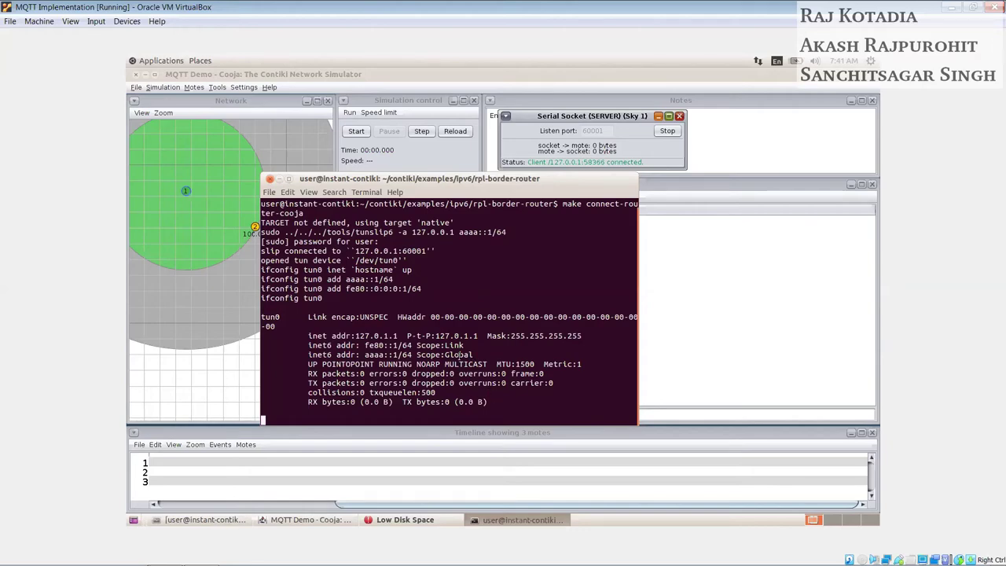
drag(478, 335, 431, 340)
click(279, 180)
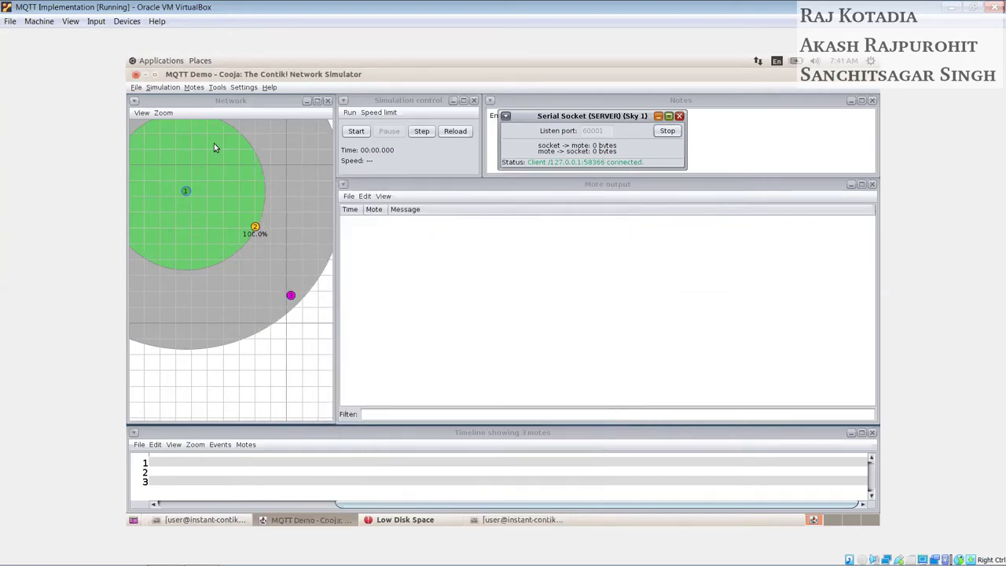
Step: Launch a new Terminal from Applications > Accessories and move it down and right
click(150, 61)
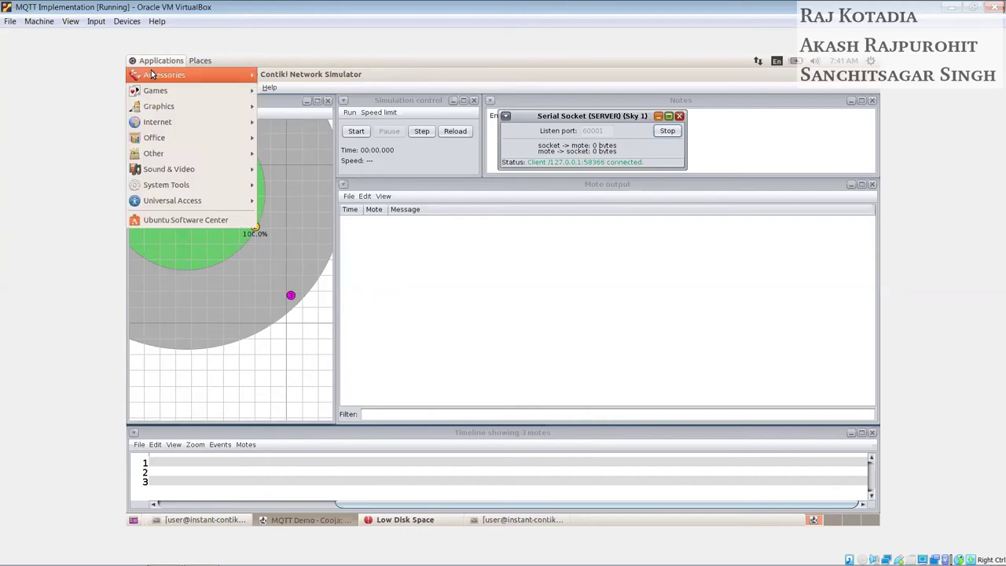
mouse_move(235, 75)
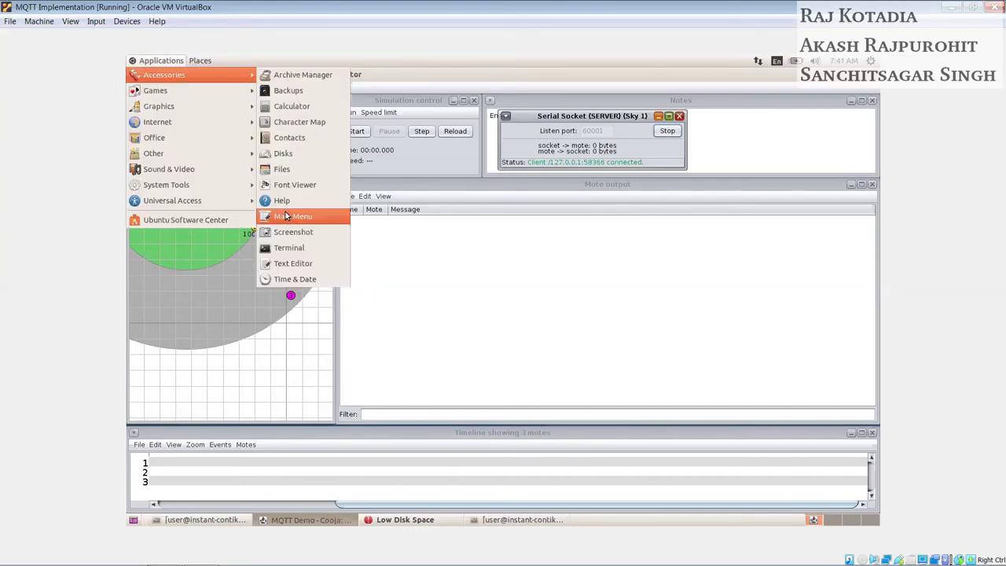
click(284, 247)
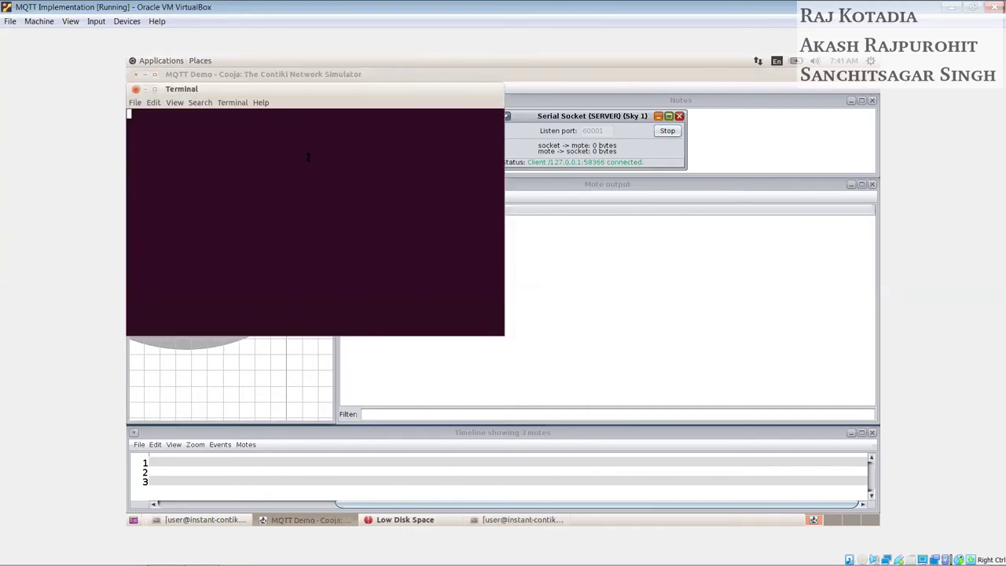
drag(303, 92, 444, 220)
Step: Change directory to contiki/mqtt-sn-contiki/tools/mosquitto.rsmb/rsmb/src
text(cd con)
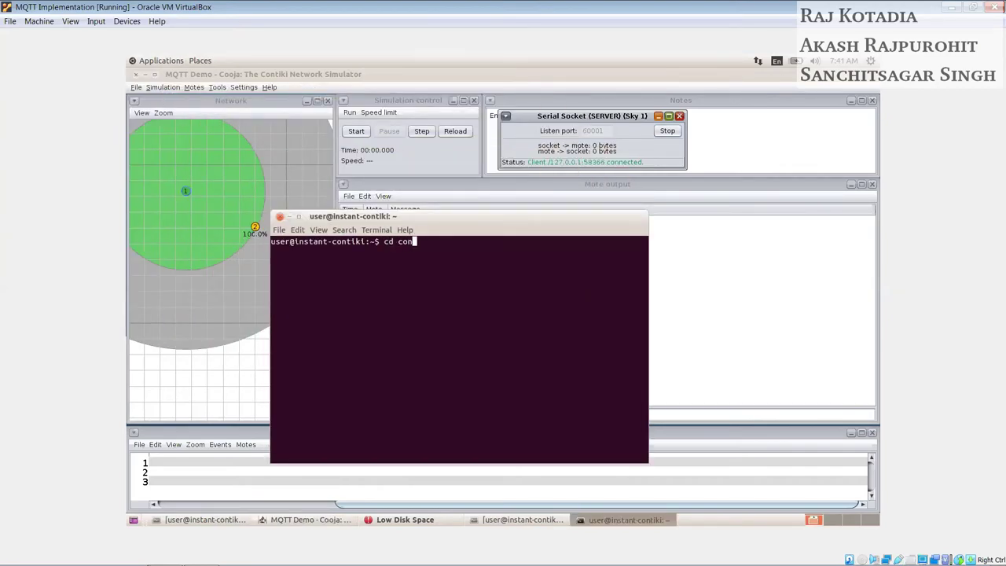
text(tiki/mqtt)
key(Tab)
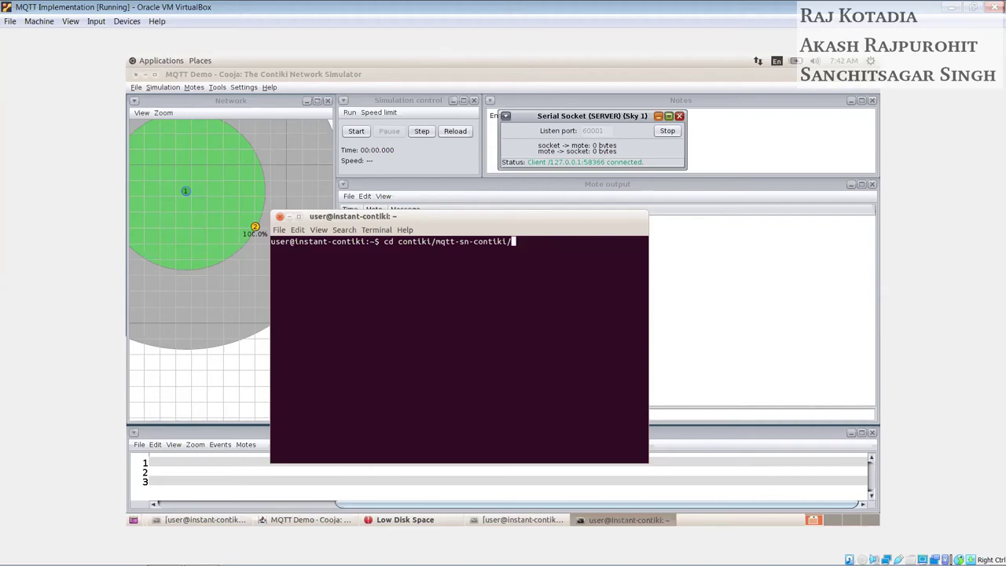
text(to)
key(Tab)
text(mos)
key(Tab)
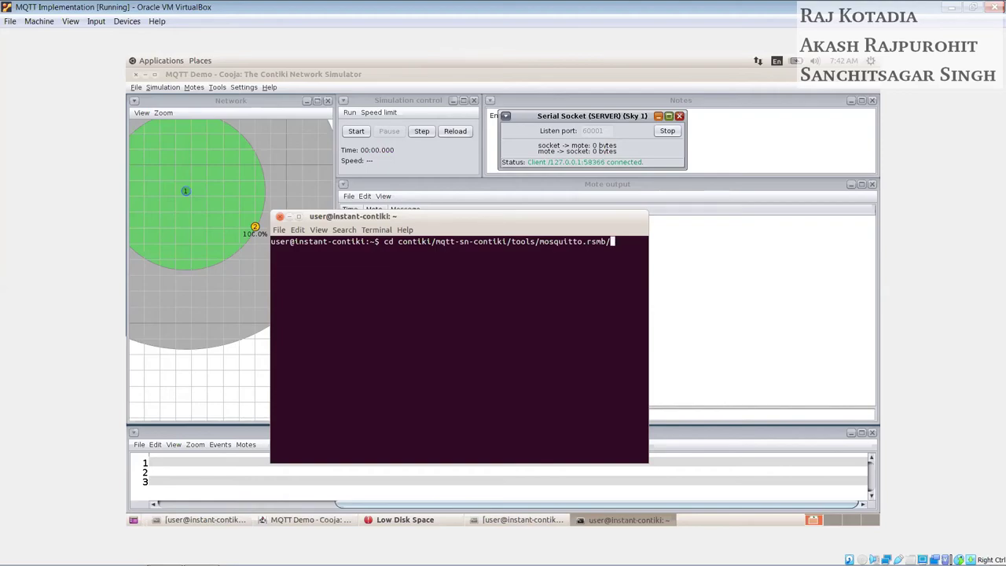
text(ras)
key(Tab)
text(src)
key(Return)
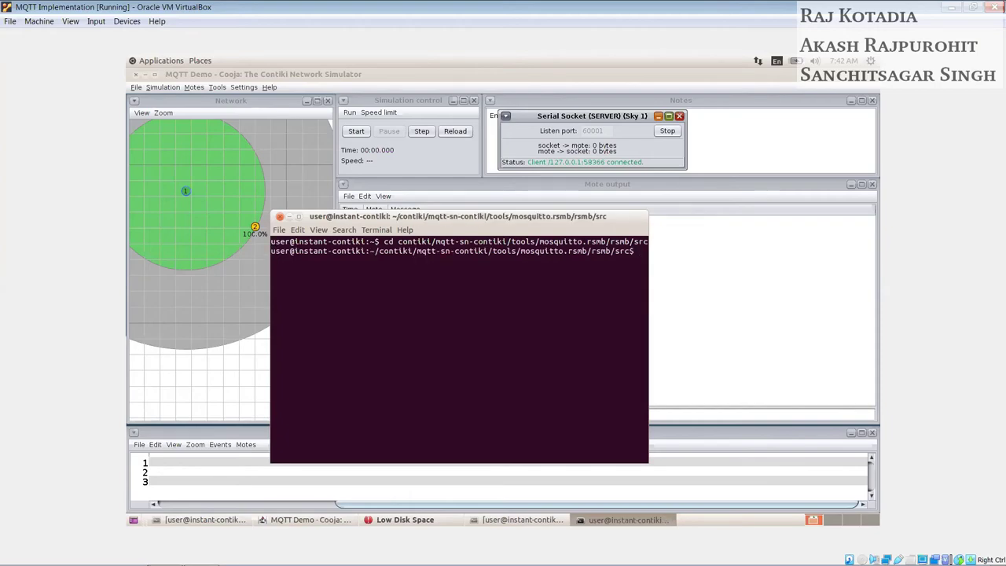
Step: Start the broker with sudo ./broker_mqtts config.mqtt, listening on ports 1883 and 1884
text(sudo ./broker_mqtts config)
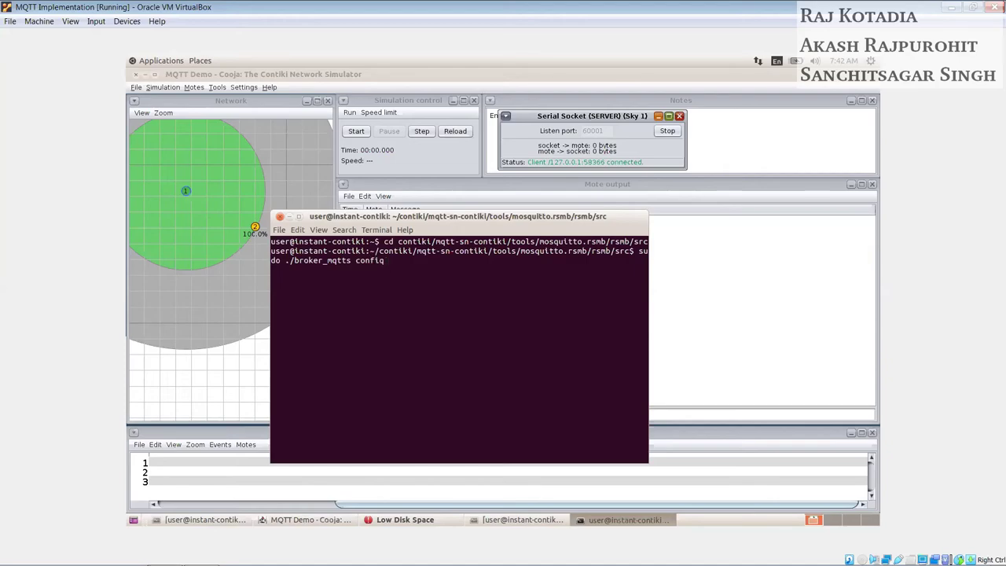
key(Tab)
key(Return)
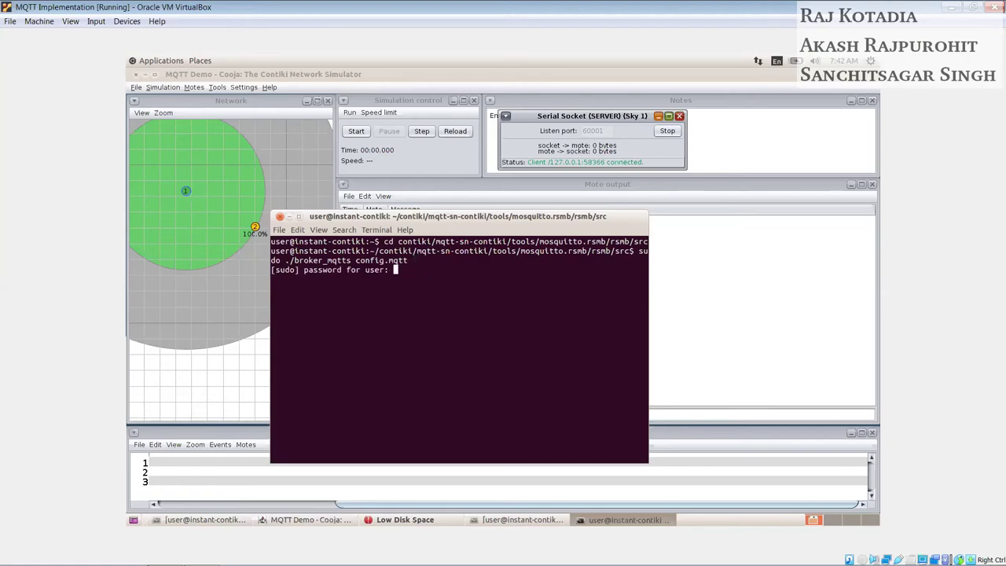
key(Return)
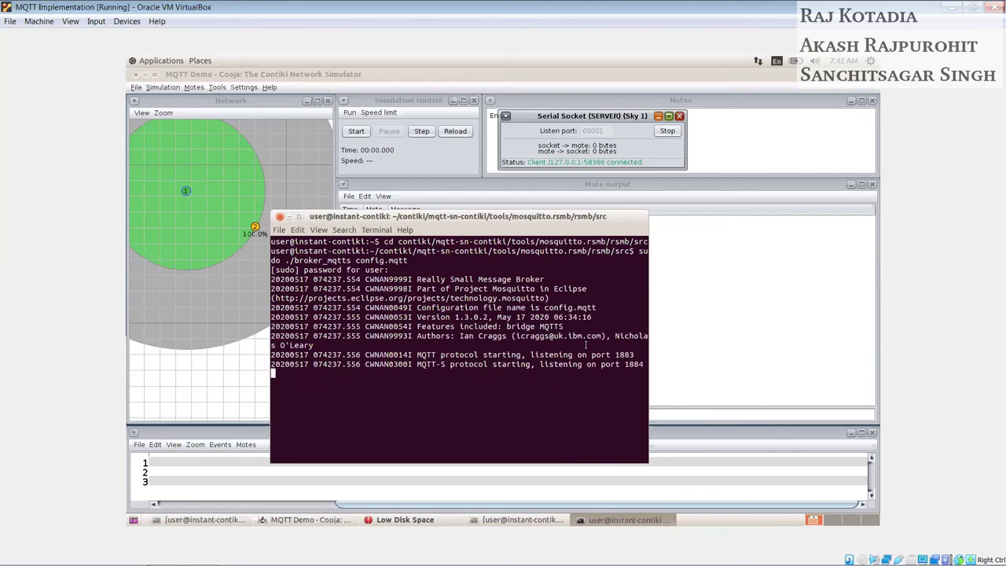
mouse_move(636, 354)
mouse_down()
mouse_move(614, 354)
mouse_move(626, 364)
mouse_up()
Step: Minimize the broker terminal and start the MQTT Demo simulation from Simulation control
click(288, 217)
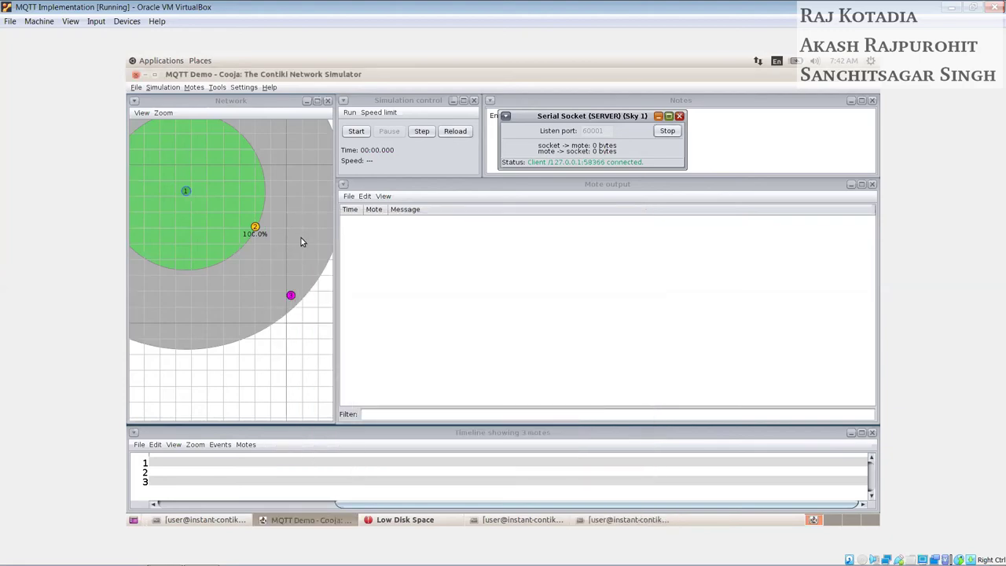
click(358, 132)
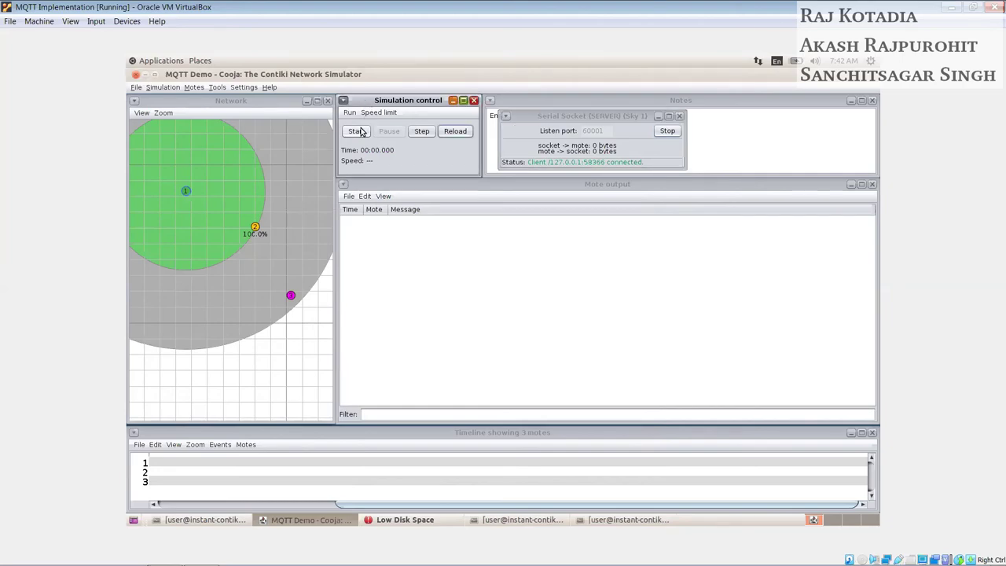
click(357, 132)
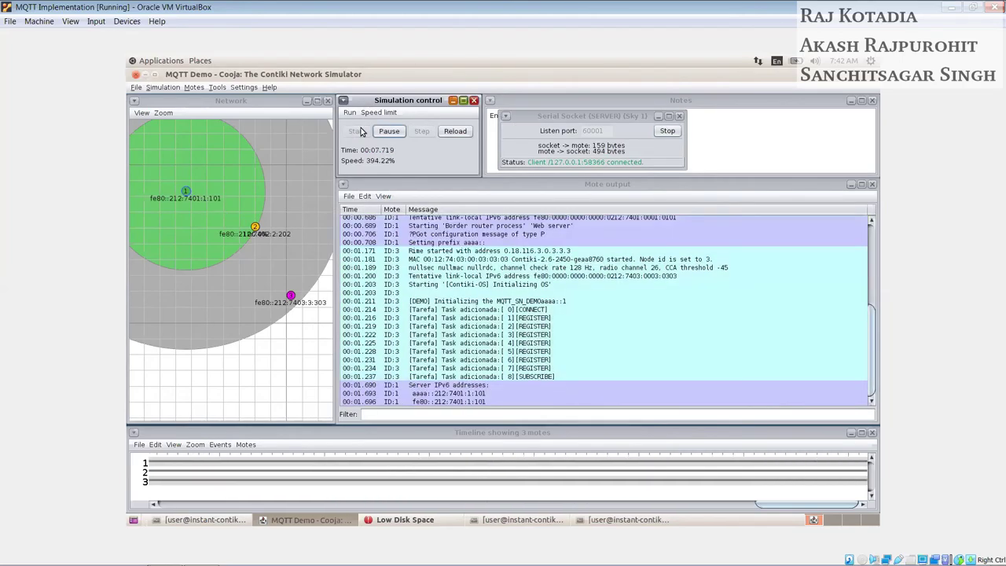